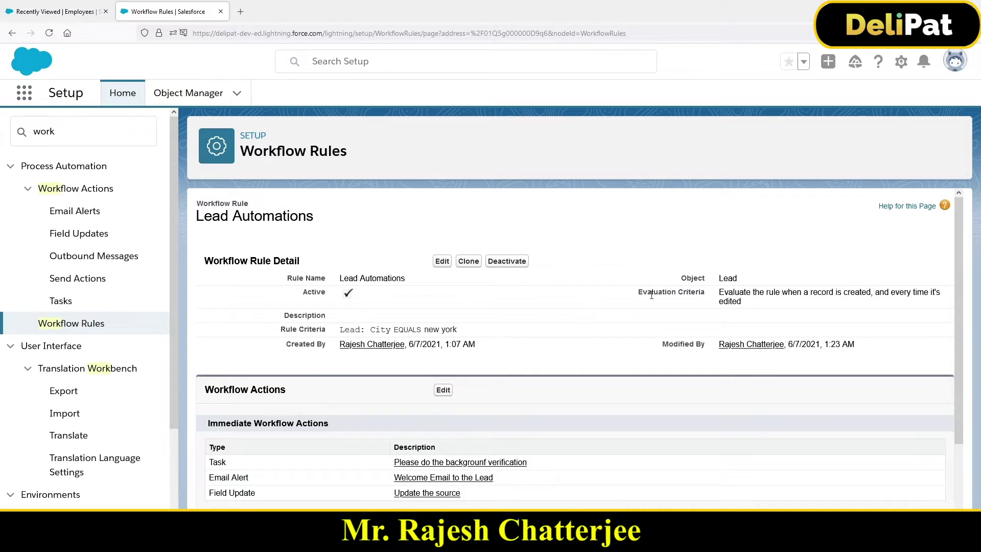
Step: Examine the Lead Automations rule's evaluation criteria, rule criteria, immediate workflow actions and active status
{"action": "left_click_drag", "start_coordinate": [817, 293], "coordinate": [871, 292]}
{"action": "left_click", "coordinate": [721, 298]}
{"action": "left_click_drag", "start_coordinate": [335, 333], "coordinate": [439, 330]}
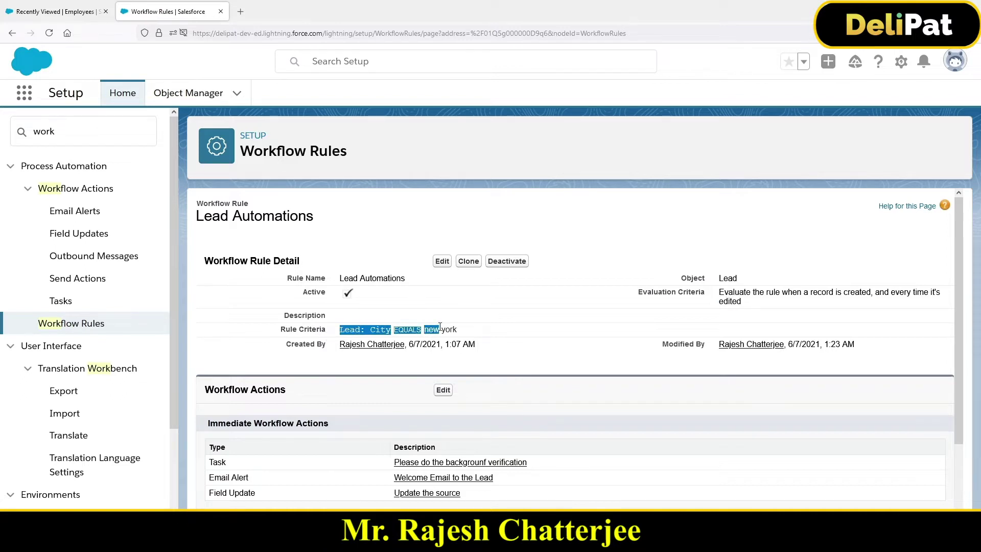
{"action": "scroll", "coordinate": [406, 400], "scroll_direction": "down", "scroll_amount": 3}
{"action": "left_click_drag", "start_coordinate": [224, 379], "coordinate": [246, 394]}
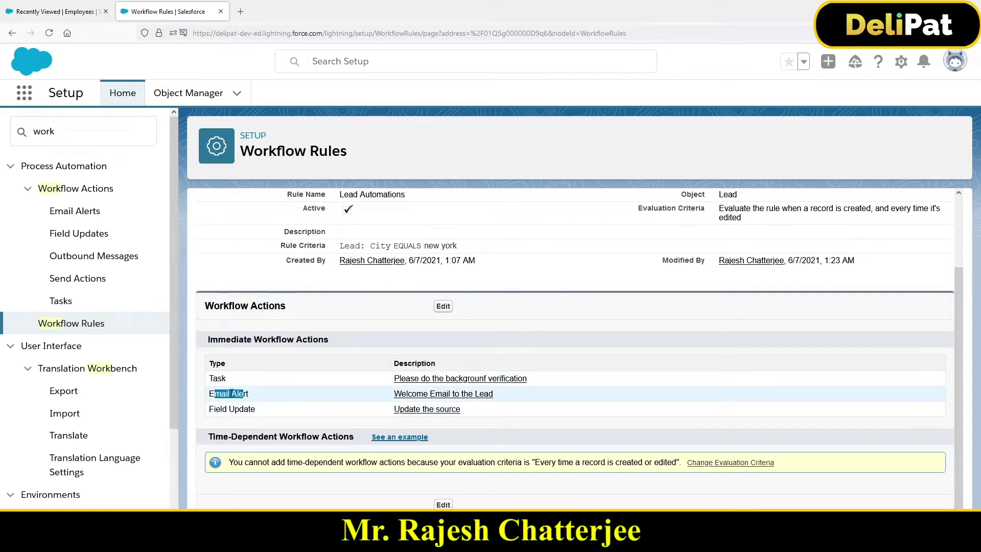
{"action": "left_click_drag", "start_coordinate": [249, 410], "coordinate": [207, 410]}
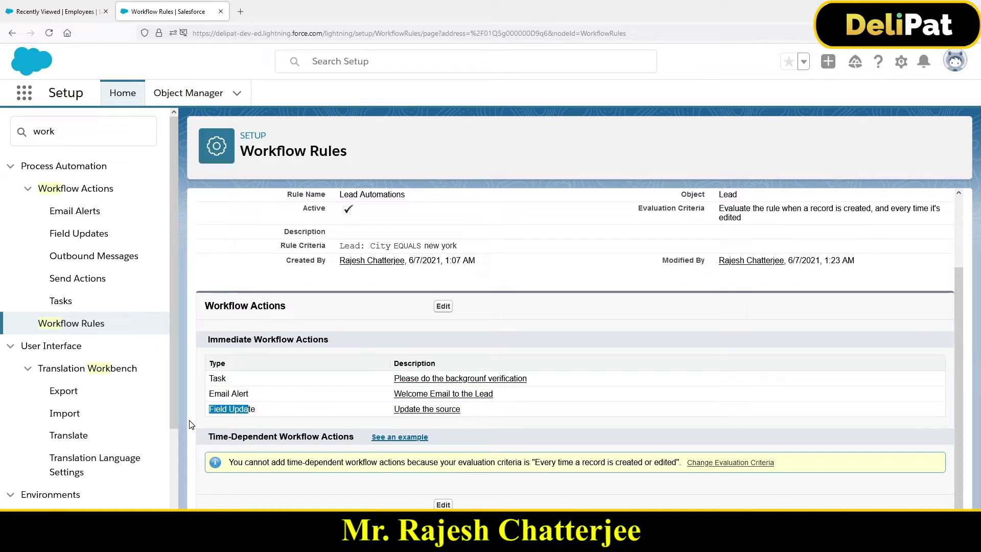
{"action": "left_click_drag", "start_coordinate": [366, 246], "coordinate": [459, 246]}
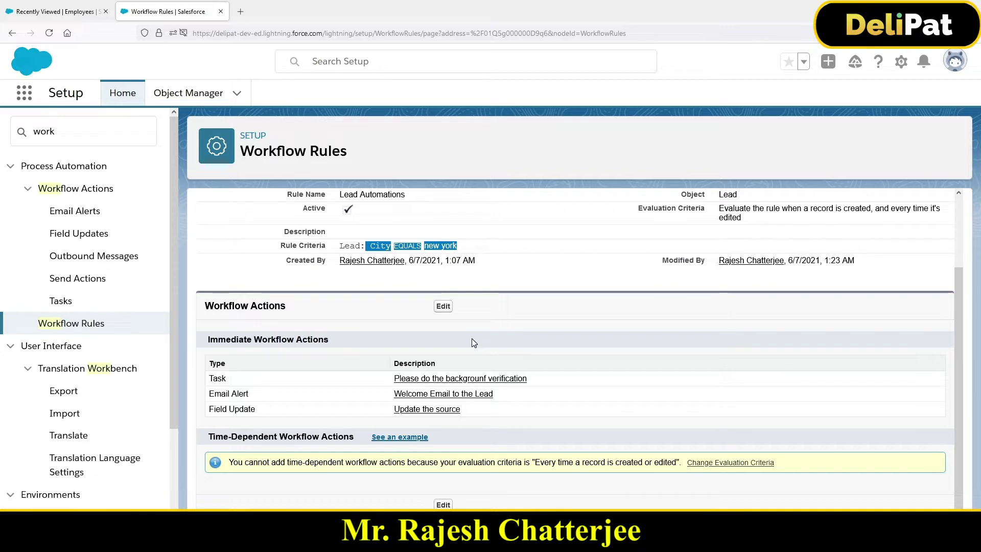
{"action": "scroll", "coordinate": [471, 338], "scroll_direction": "up", "scroll_amount": 3}
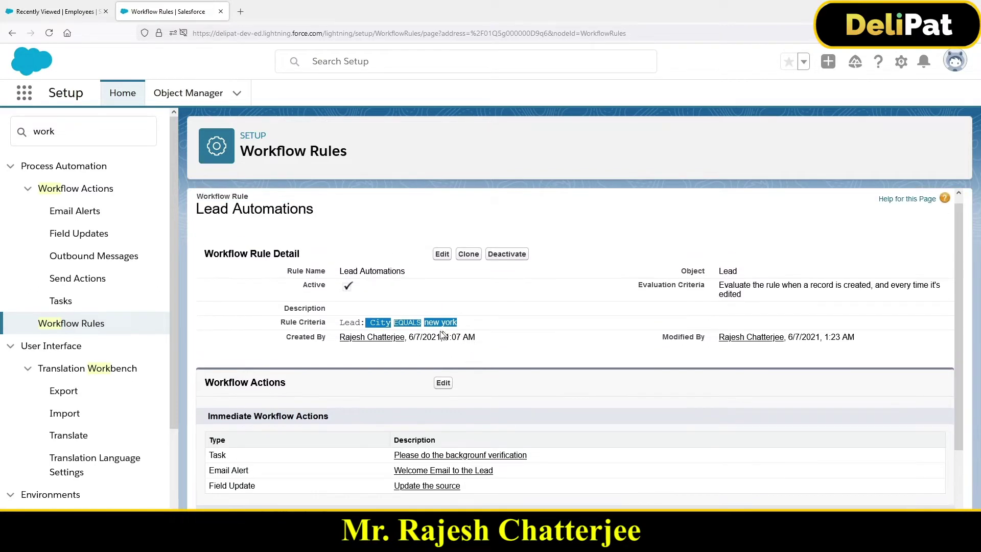
{"action": "left_click_drag", "start_coordinate": [302, 285], "coordinate": [330, 290]}
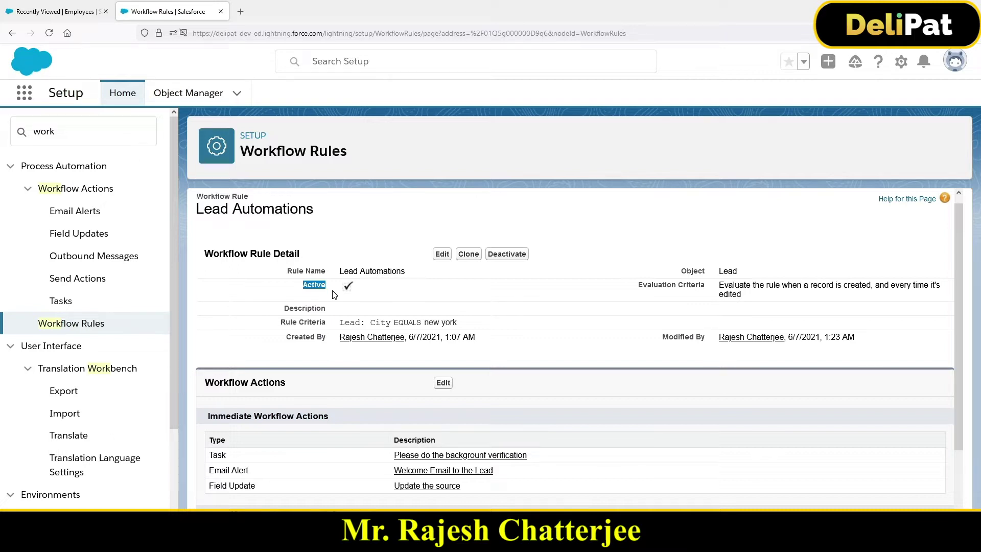
Step: Find the Leads item by searching for "lead" and open its list
{"action": "left_click", "coordinate": [23, 91]}
{"action": "type", "text": "lead"}
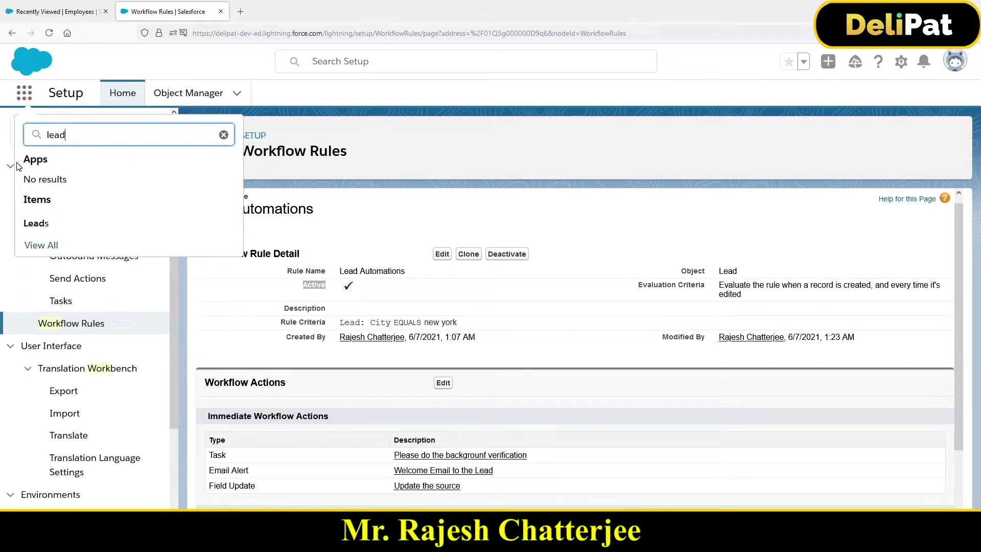
{"action": "left_click", "coordinate": [34, 225]}
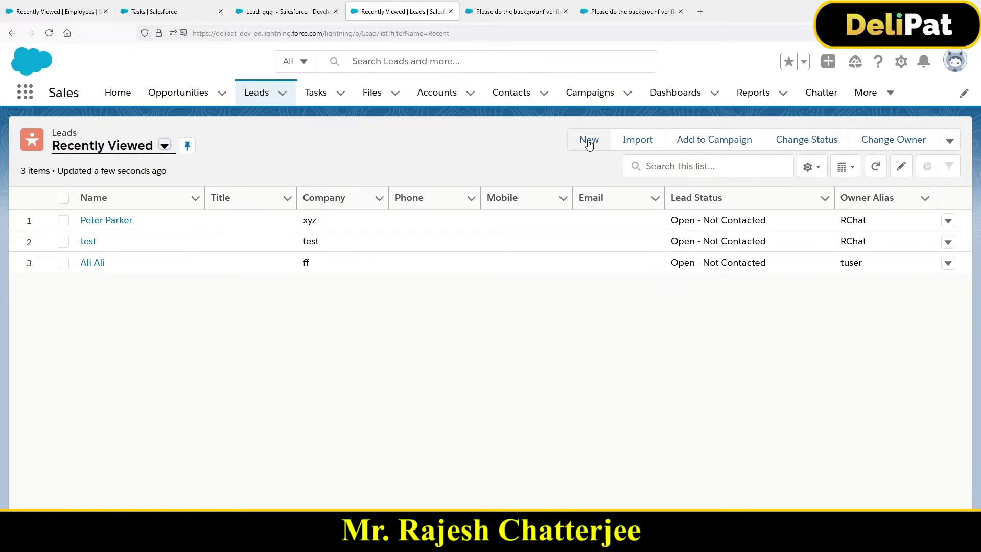
Step: Start a new lead with the last name Workflow and the company Testing
{"action": "left_click", "coordinate": [588, 142]}
{"action": "left_click", "coordinate": [272, 326]}
{"action": "type", "text": "Workflow"}
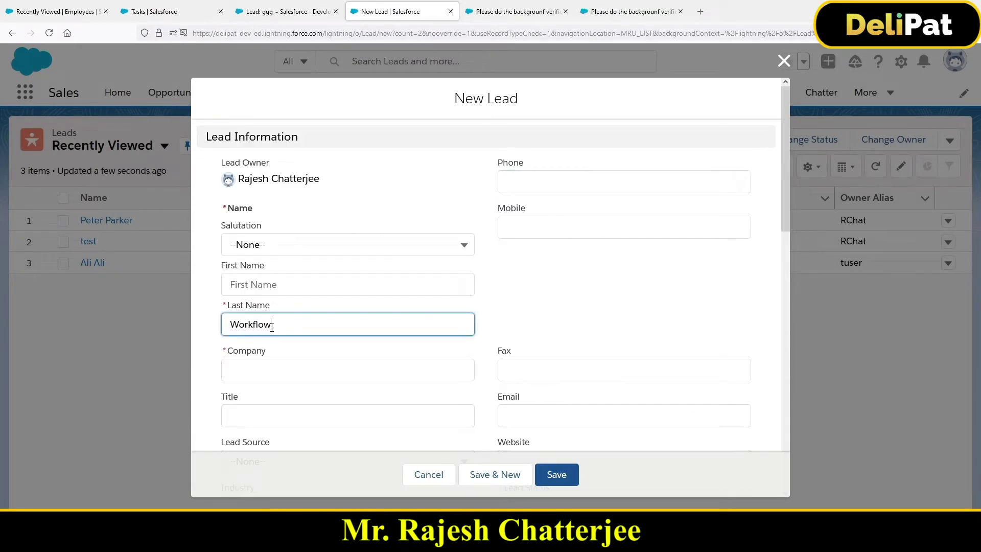
{"action": "key", "text": "Tab"}
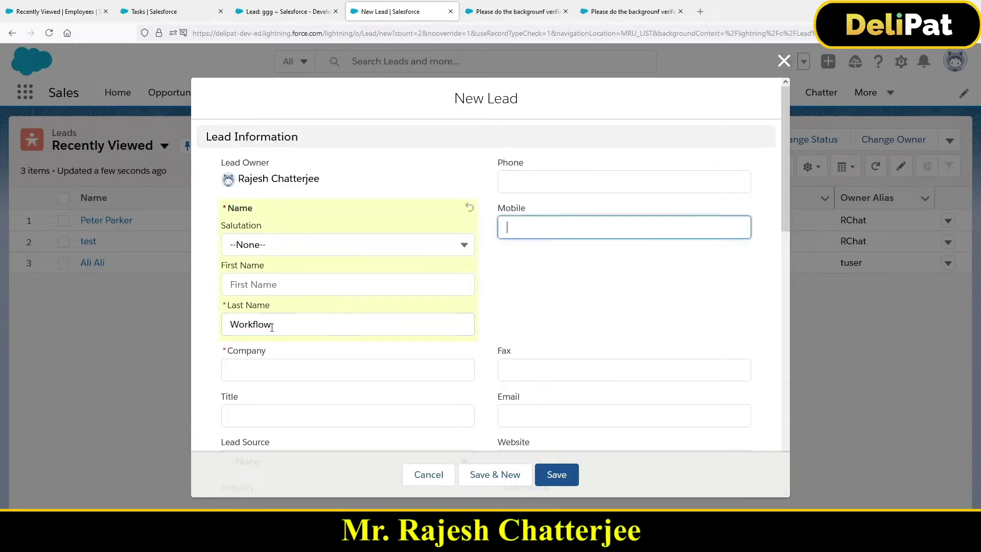
{"action": "left_click", "coordinate": [296, 370]}
{"action": "type", "text": "Testing"}
Step: Set the new lead's city to New York in the address information
{"action": "scroll", "coordinate": [291, 367], "scroll_direction": "down", "scroll_amount": 4}
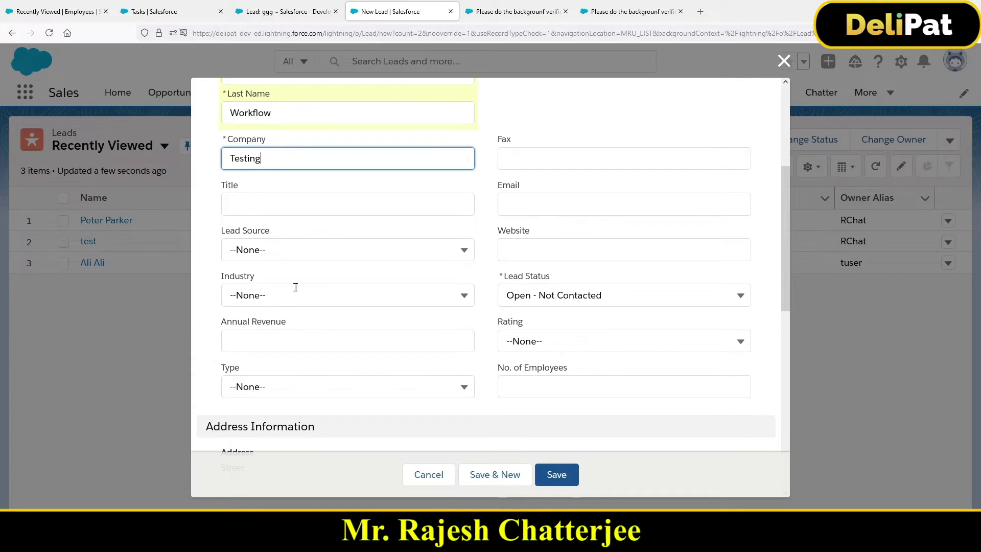
{"action": "scroll", "coordinate": [296, 285], "scroll_direction": "down", "scroll_amount": 3}
{"action": "left_click", "coordinate": [243, 412]}
{"action": "type", "text": "New York"}
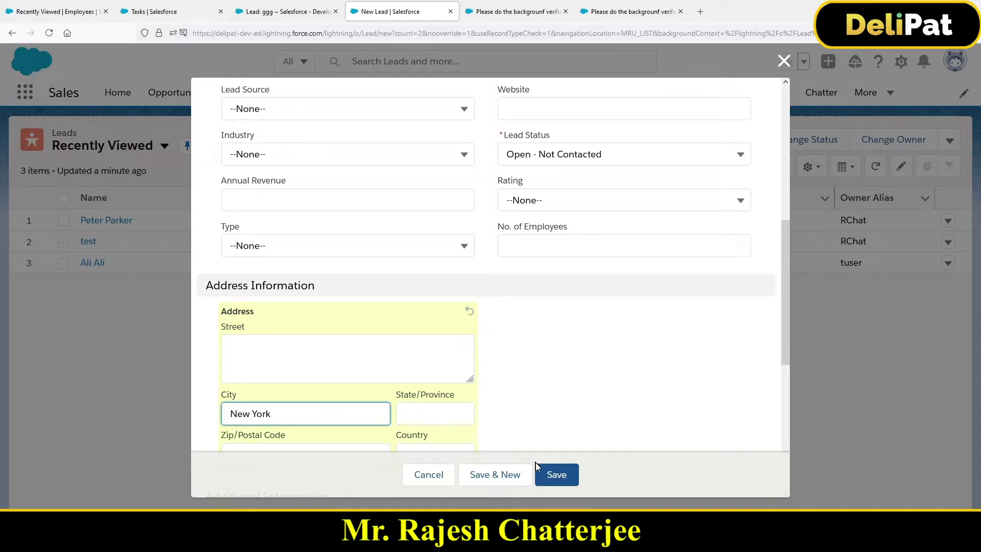
{"action": "left_click", "coordinate": [558, 473]}
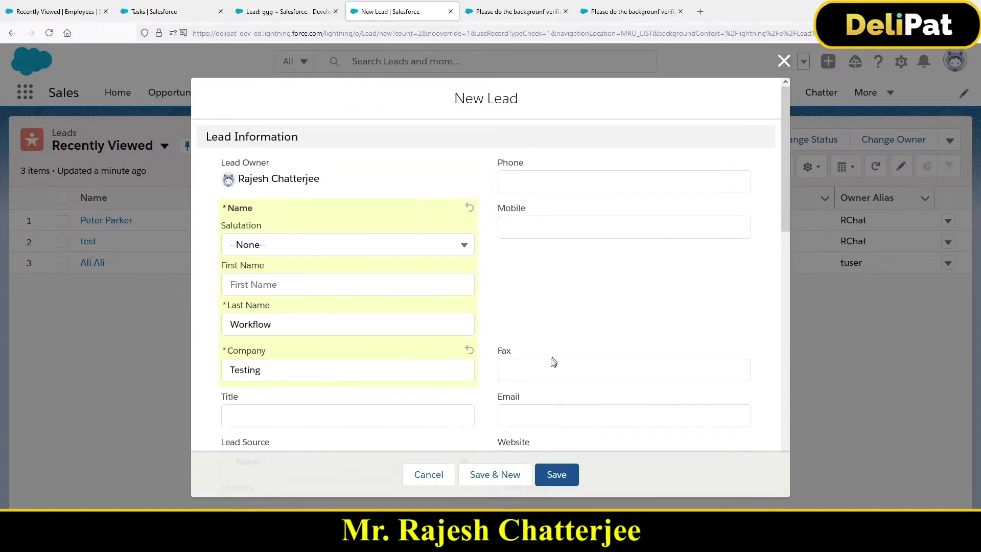
Step: Fill in the lead's email address and save the new lead
{"action": "scroll", "coordinate": [536, 368], "scroll_direction": "down", "scroll_amount": 3}
{"action": "left_click", "coordinate": [538, 274]}
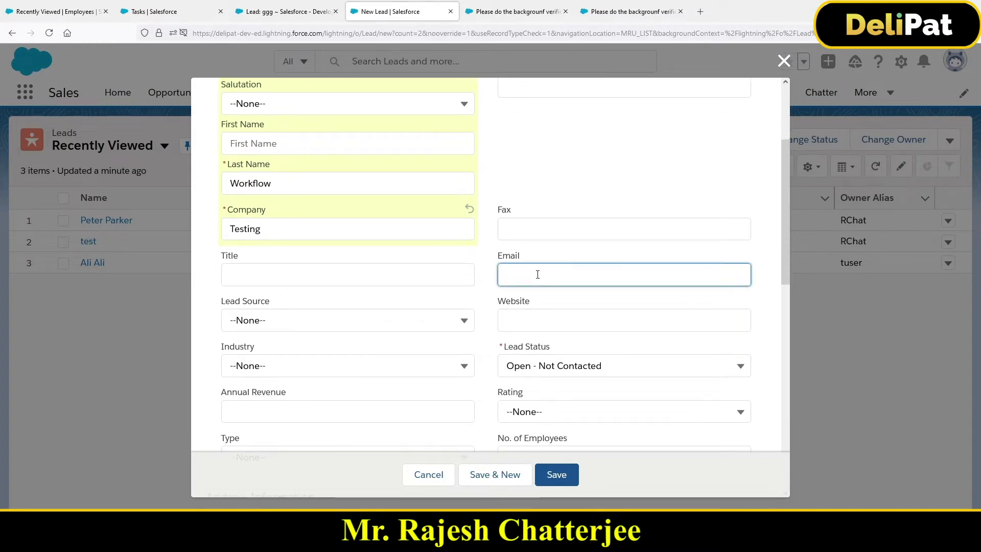
{"action": "left_click", "coordinate": [537, 274]}
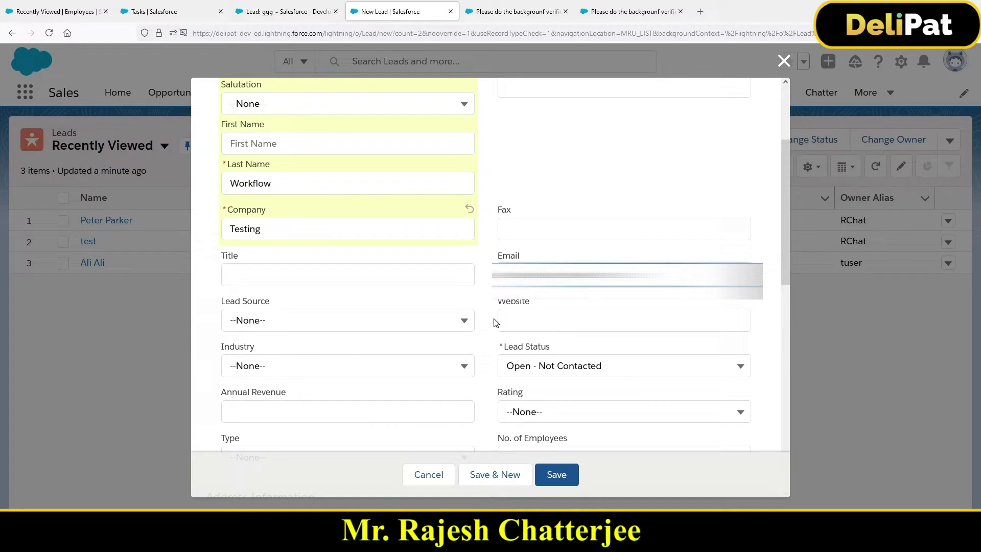
{"action": "left_click", "coordinate": [557, 475]}
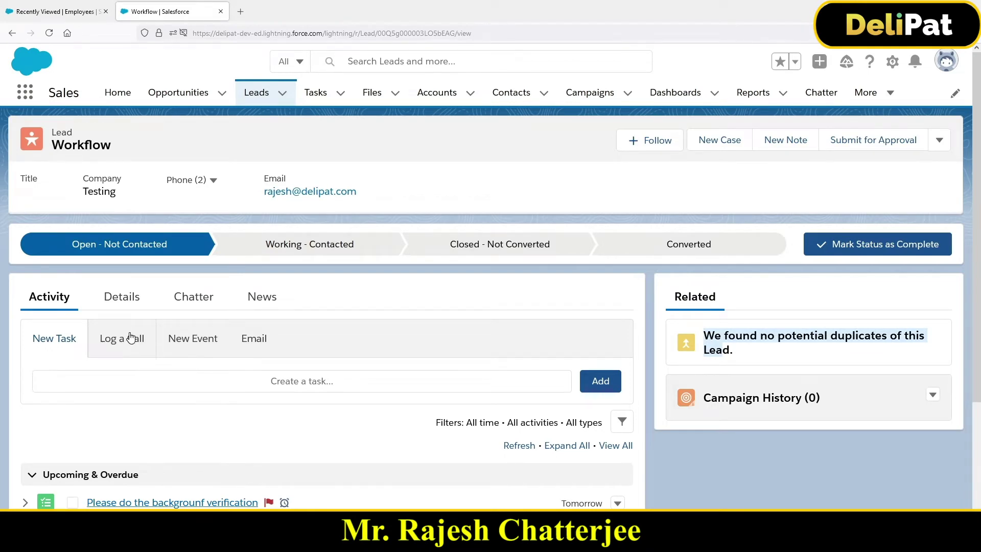
Step: Open the lead's "Please do the backgrounf verification" task in a separate tab and review its subject, status and comments
{"action": "right_click", "coordinate": [169, 505]}
{"action": "left_click", "coordinate": [204, 298]}
{"action": "left_click", "coordinate": [286, 11]}
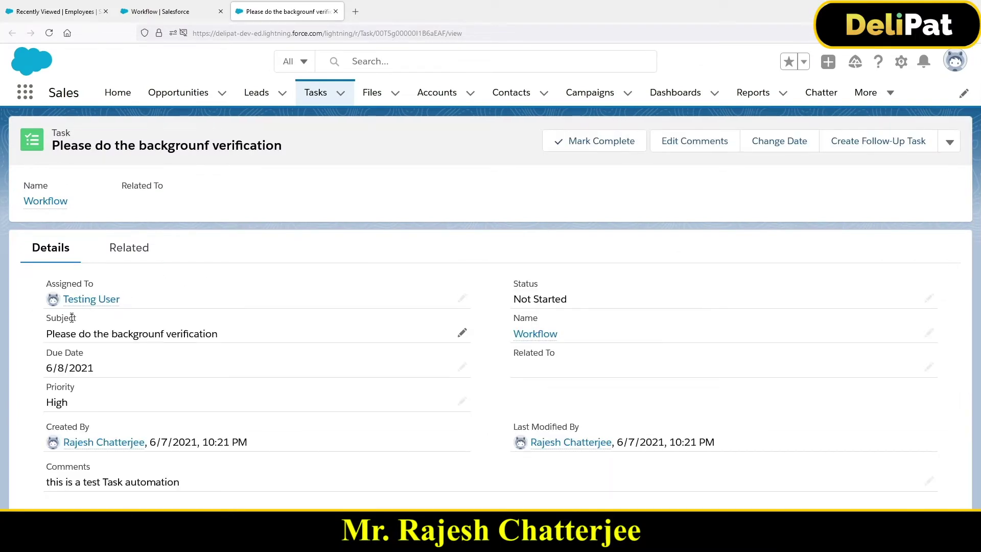
{"action": "left_click_drag", "start_coordinate": [47, 333], "coordinate": [224, 334]}
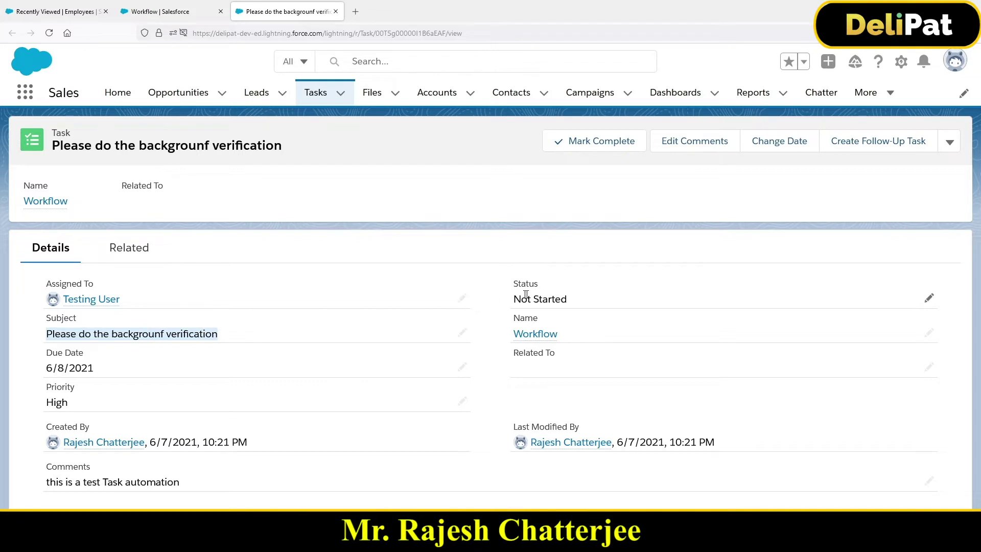
{"action": "left_click_drag", "start_coordinate": [524, 303], "coordinate": [557, 302]}
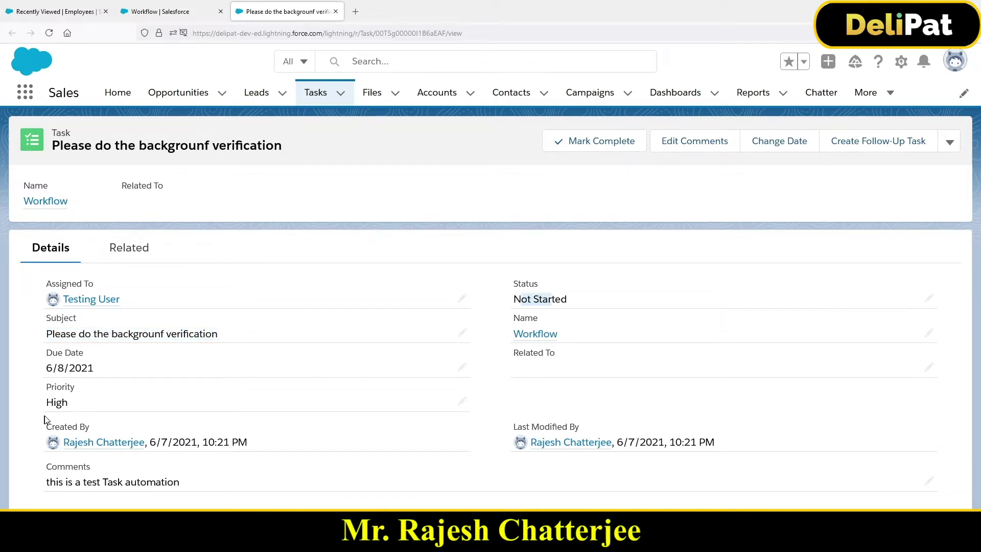
{"action": "left_click_drag", "start_coordinate": [47, 482], "coordinate": [168, 483]}
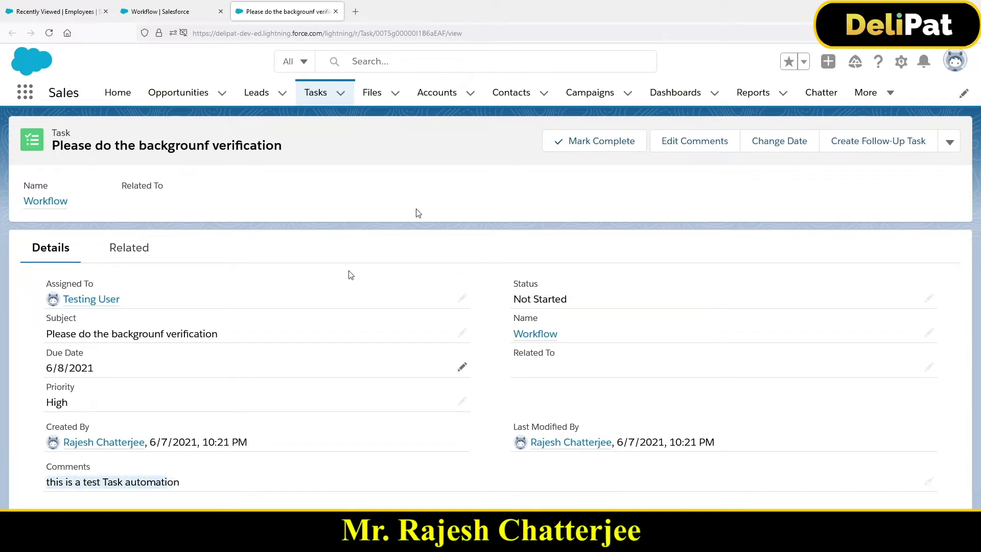
Step: Return to the Lead Automations workflow rule in Setup and open its Task action for editing
{"action": "left_click", "coordinate": [901, 61]}
{"action": "left_click", "coordinate": [851, 118]}
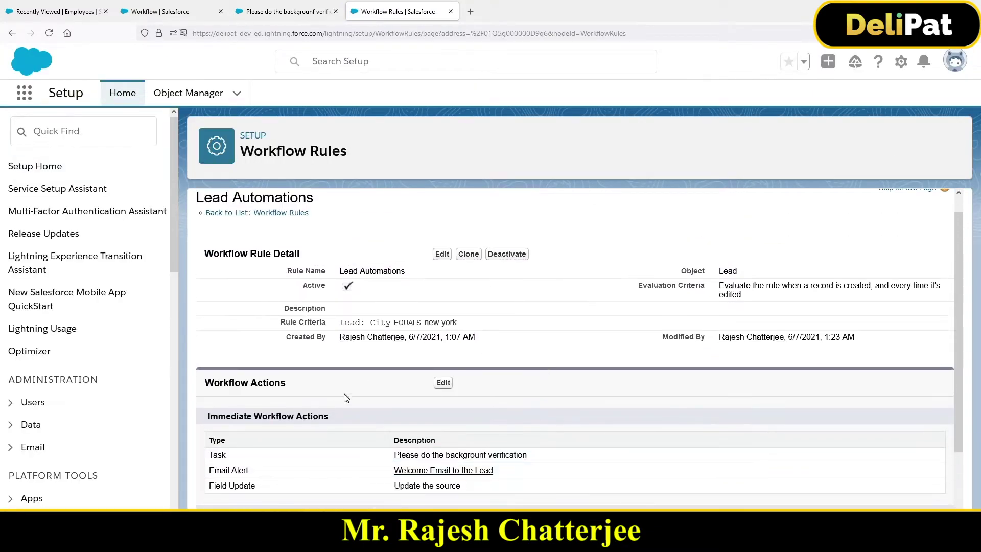
{"action": "left_click", "coordinate": [443, 384]}
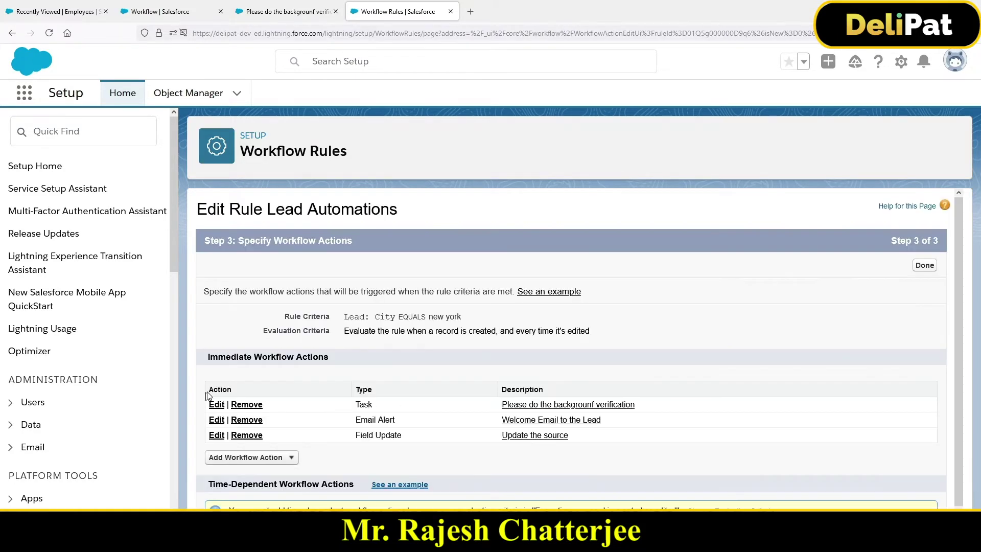
{"action": "left_click", "coordinate": [215, 406]}
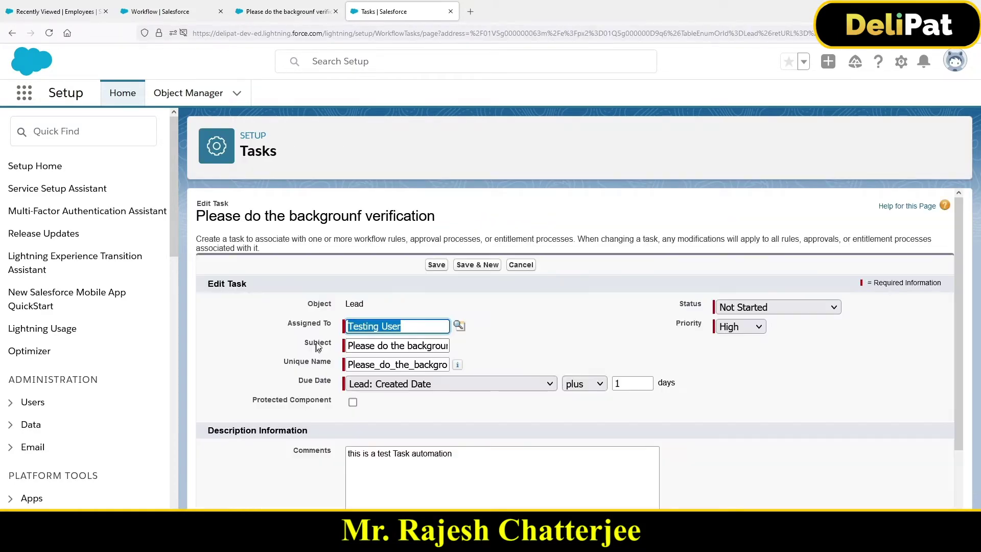
Step: Compare the Task action's subject and comments with the comments on the lead's task record
{"action": "scroll", "coordinate": [286, 350], "scroll_direction": "down", "scroll_amount": 2}
{"action": "left_click_drag", "start_coordinate": [360, 274], "coordinate": [457, 271]}
{"action": "left_click_drag", "start_coordinate": [349, 380], "coordinate": [451, 393]}
{"action": "left_click", "coordinate": [289, 12]}
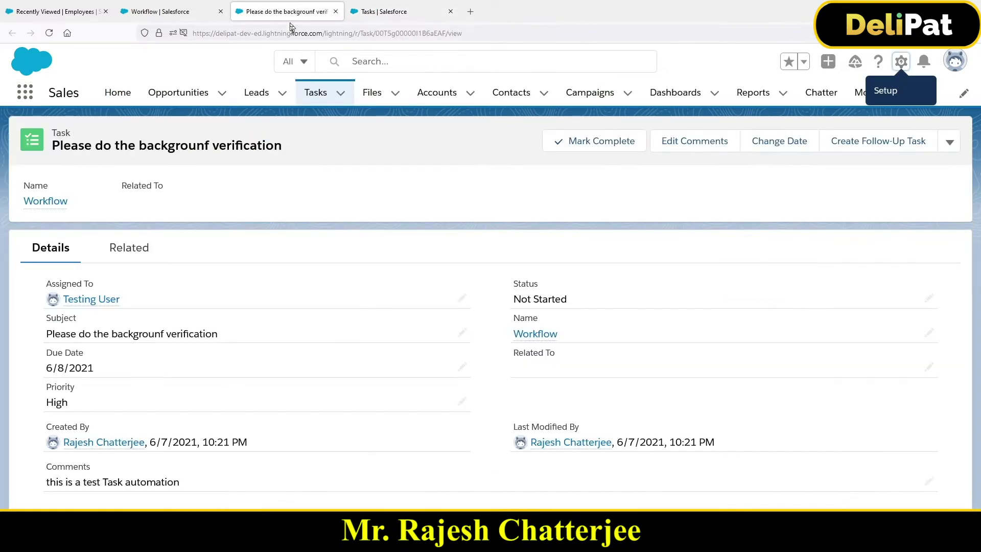
{"action": "left_click_drag", "start_coordinate": [46, 482], "coordinate": [187, 479]}
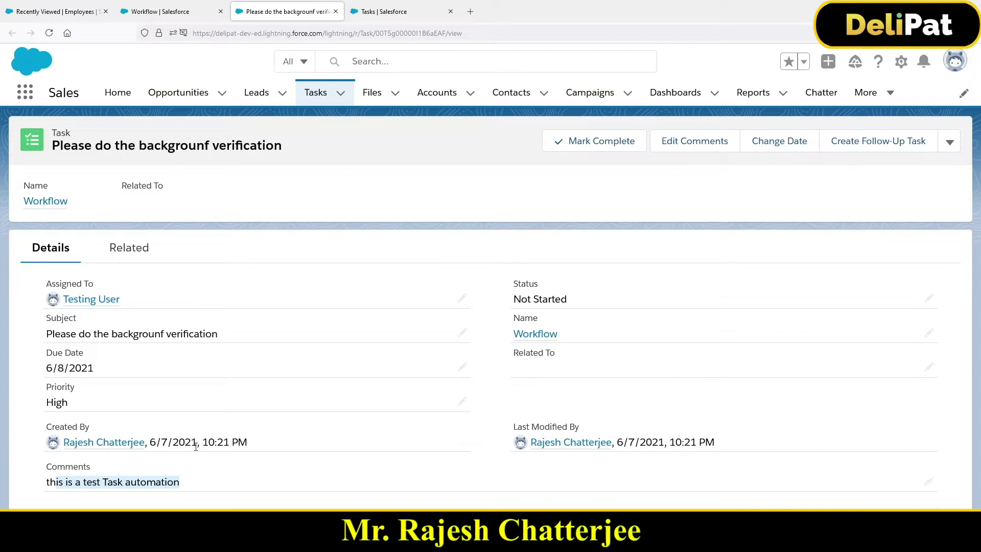
Step: Open the rule's "Welcome Email to the Lead" email alert for editing and check its selected recipient
{"action": "key", "text": "ctrl+Tab"}
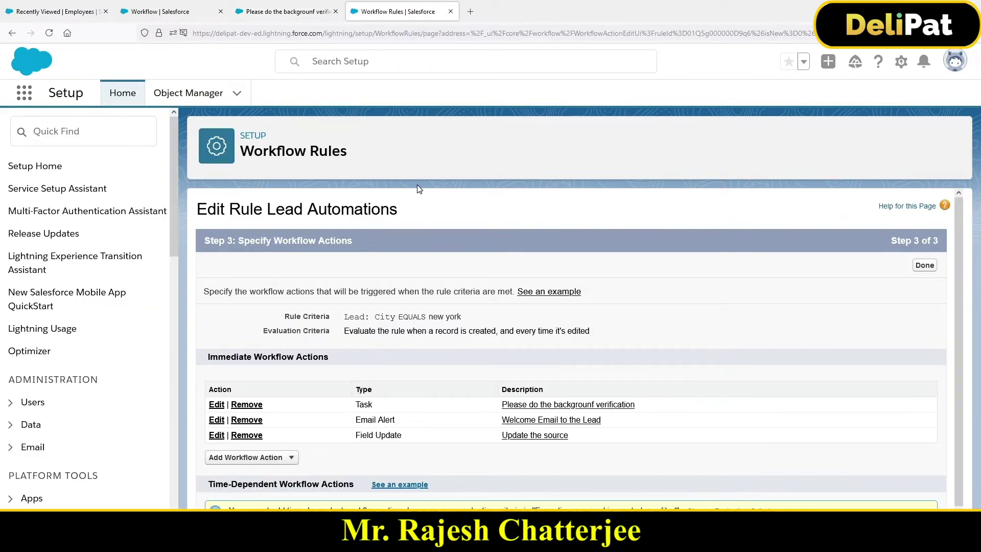
{"action": "left_click_drag", "start_coordinate": [356, 418], "coordinate": [406, 420]}
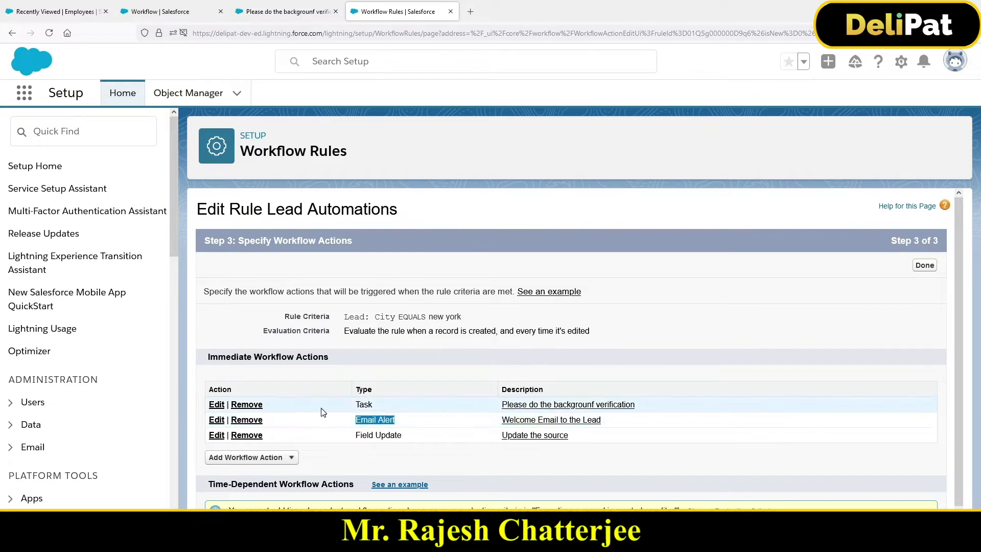
{"action": "left_click", "coordinate": [217, 420]}
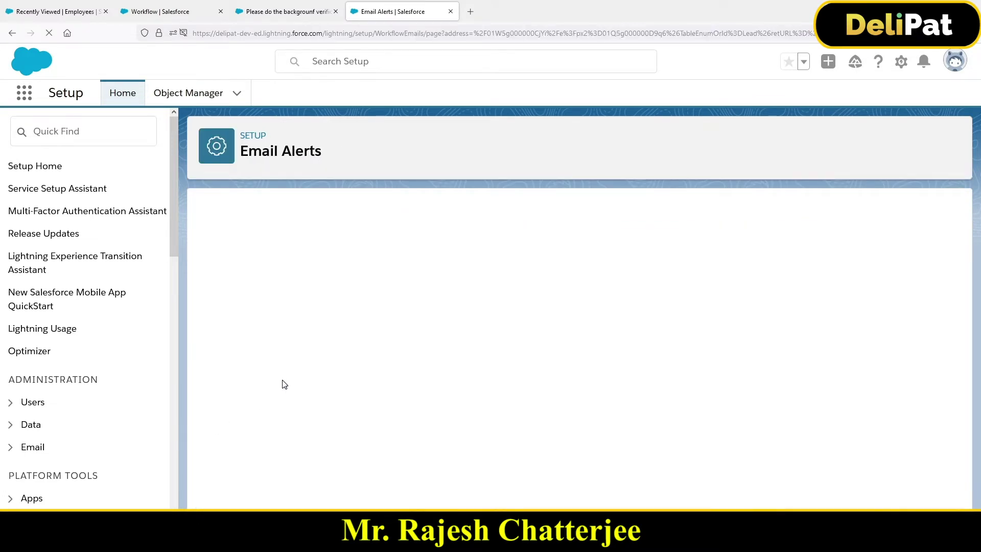
{"action": "scroll", "coordinate": [286, 390], "scroll_direction": "down", "scroll_amount": 1}
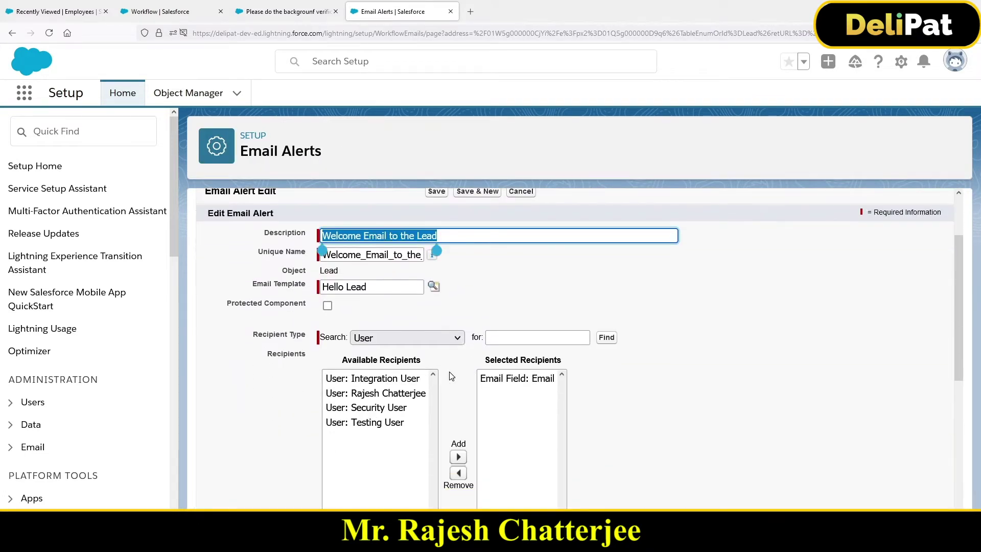
{"action": "left_click", "coordinate": [521, 381]}
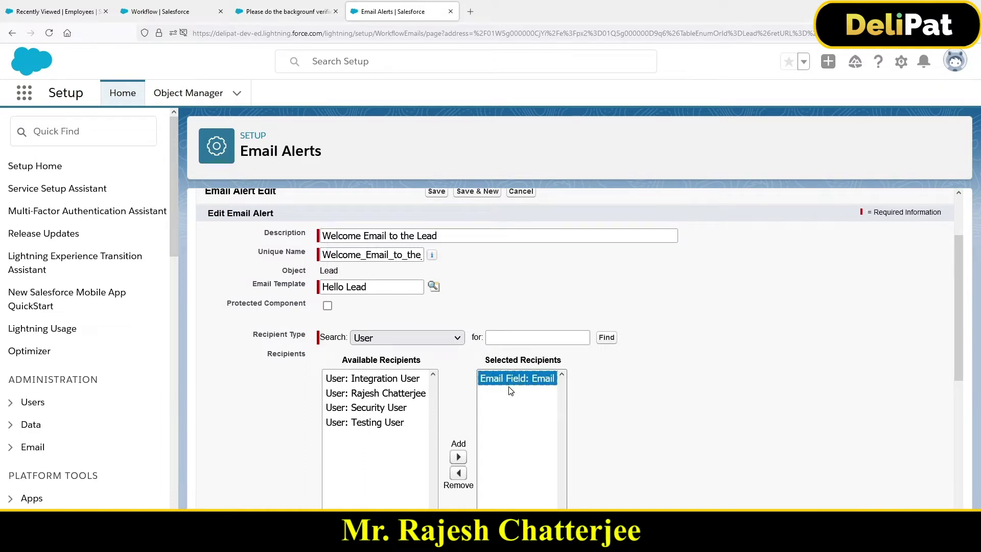
Step: Review the email alert's template, additional emails and From Email Address settings
{"action": "scroll", "coordinate": [696, 387], "scroll_direction": "down", "scroll_amount": 4}
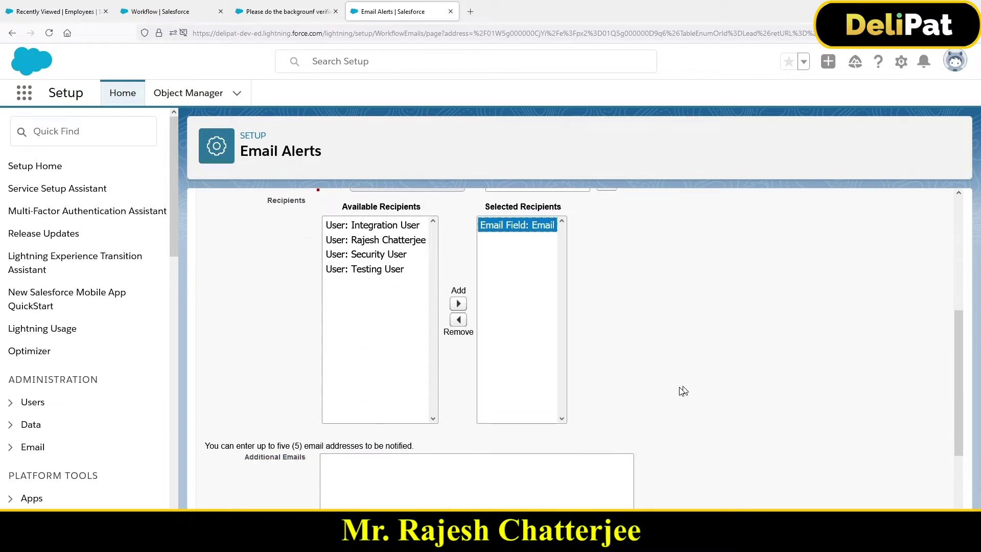
{"action": "scroll", "coordinate": [684, 390], "scroll_direction": "up", "scroll_amount": 2}
{"action": "left_click_drag", "start_coordinate": [253, 208], "coordinate": [303, 210]}
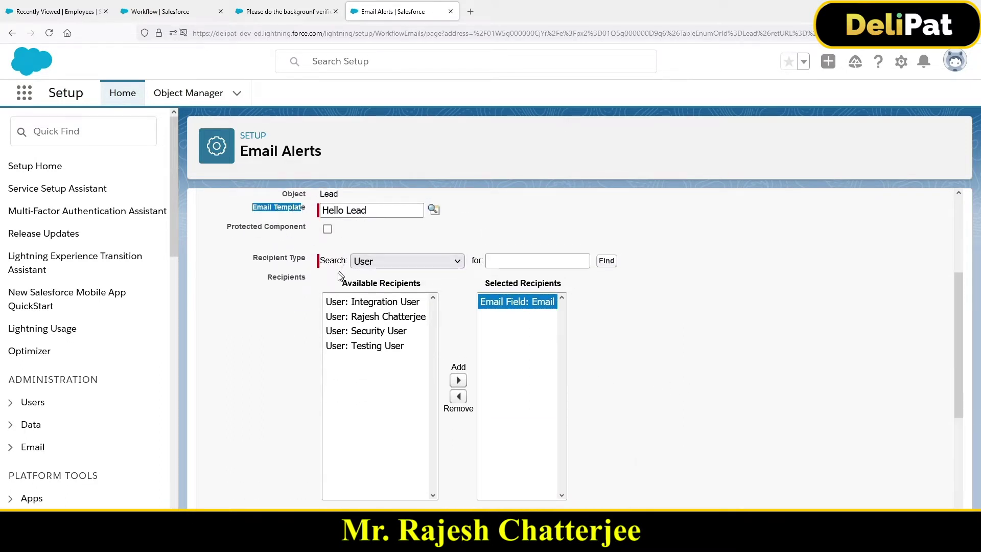
{"action": "scroll", "coordinate": [321, 297], "scroll_direction": "down", "scroll_amount": 3}
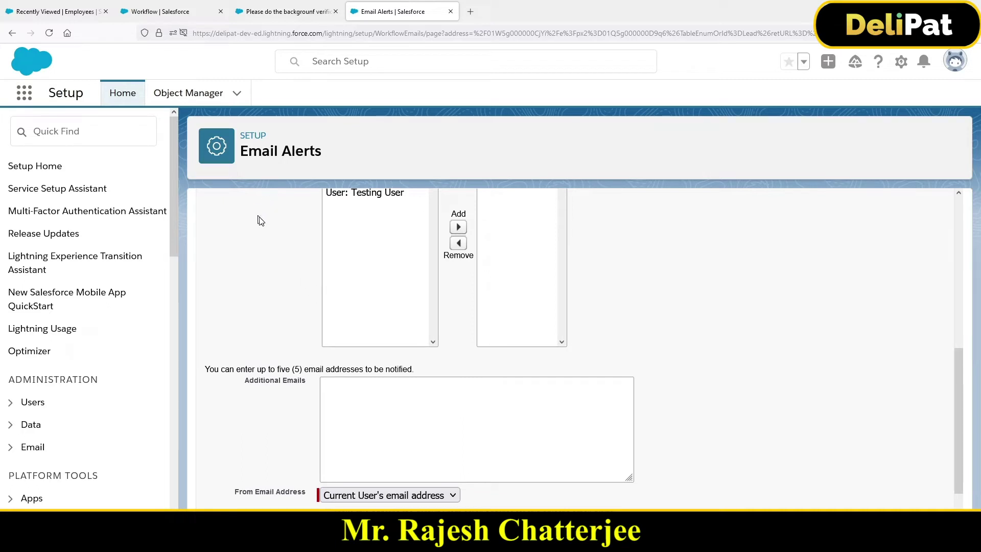
{"action": "left_click", "coordinate": [356, 473]}
Step: Check the signed-in user's profile and switch back to the Workflow lead record
{"action": "left_click", "coordinate": [953, 64]}
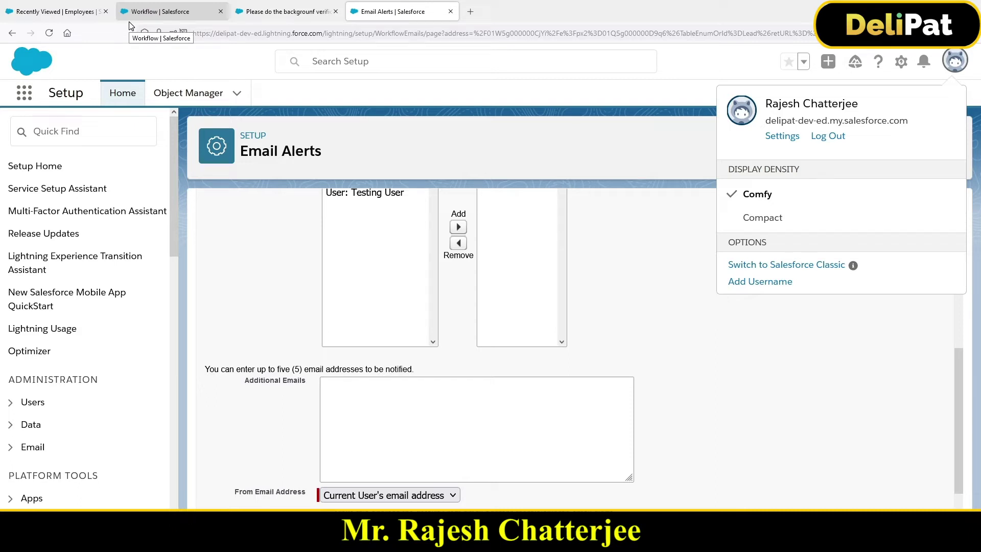
{"action": "left_click", "coordinate": [159, 10]}
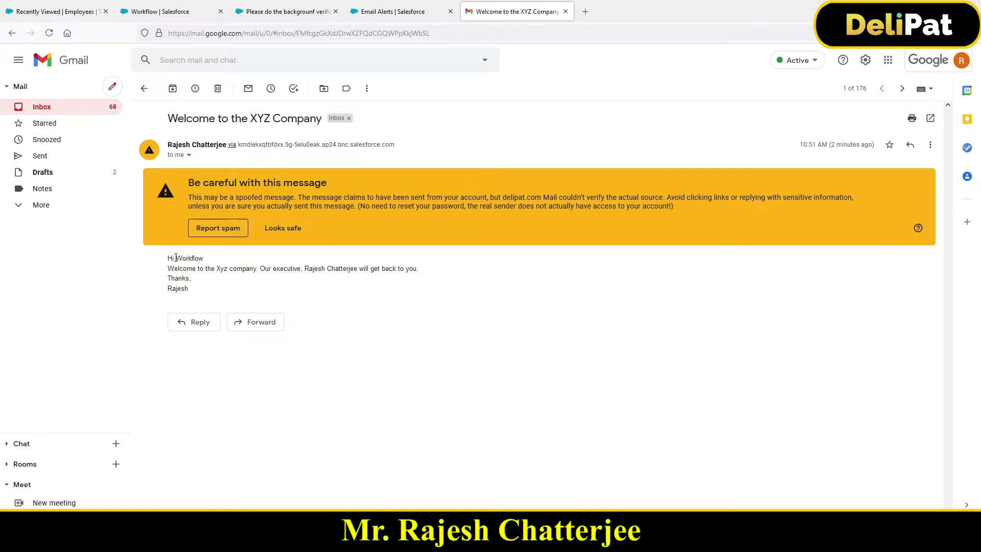
Step: Read the body of the received welcome email and check the Email Template named in the email alert
{"action": "left_click_drag", "start_coordinate": [172, 258], "coordinate": [300, 280]}
{"action": "left_click", "coordinate": [317, 270]}
{"action": "left_click", "coordinate": [366, 13]}
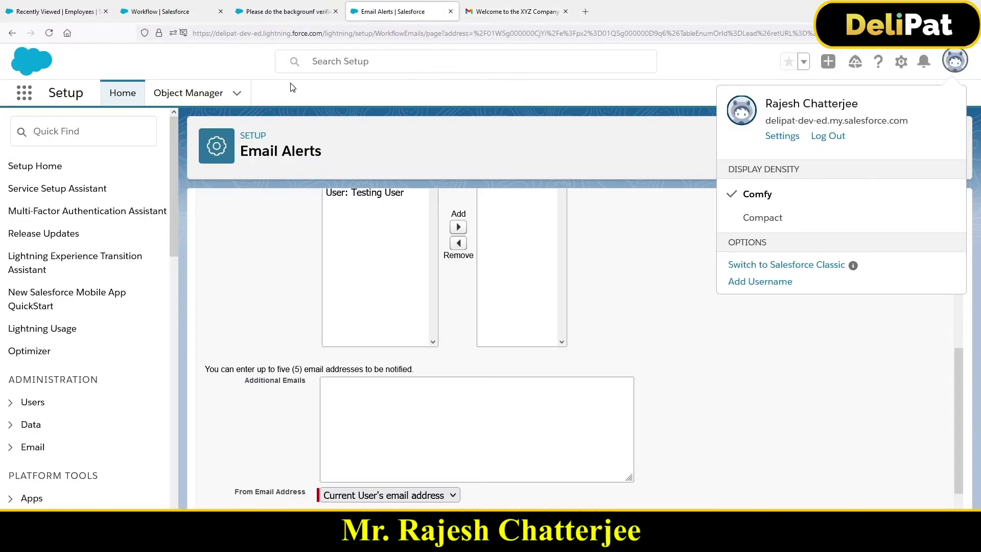
{"action": "scroll", "coordinate": [325, 305], "scroll_direction": "up", "scroll_amount": 5}
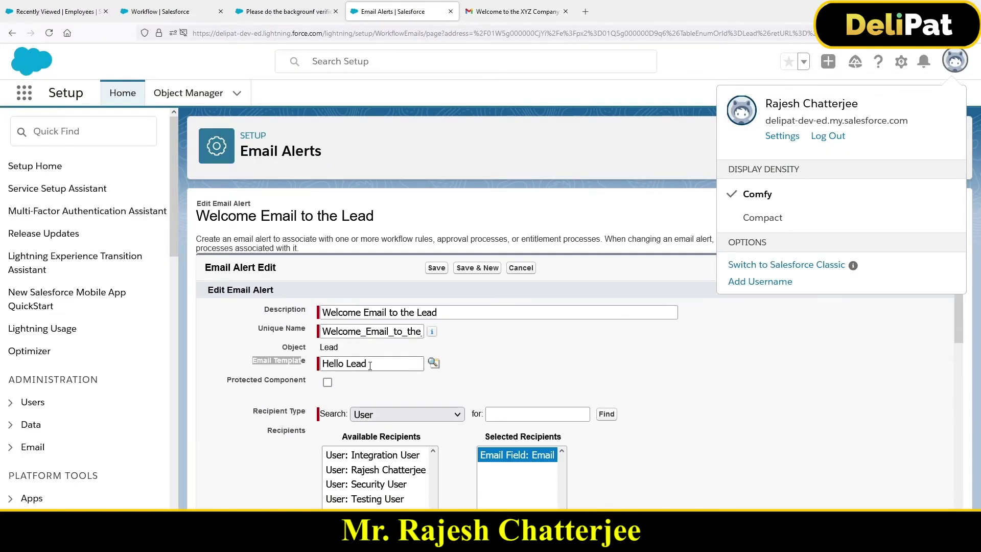
{"action": "left_click_drag", "start_coordinate": [370, 364], "coordinate": [321, 363]}
Step: Find Classic Email Templates in Setup and open the Hello Lead template
{"action": "left_click", "coordinate": [70, 132]}
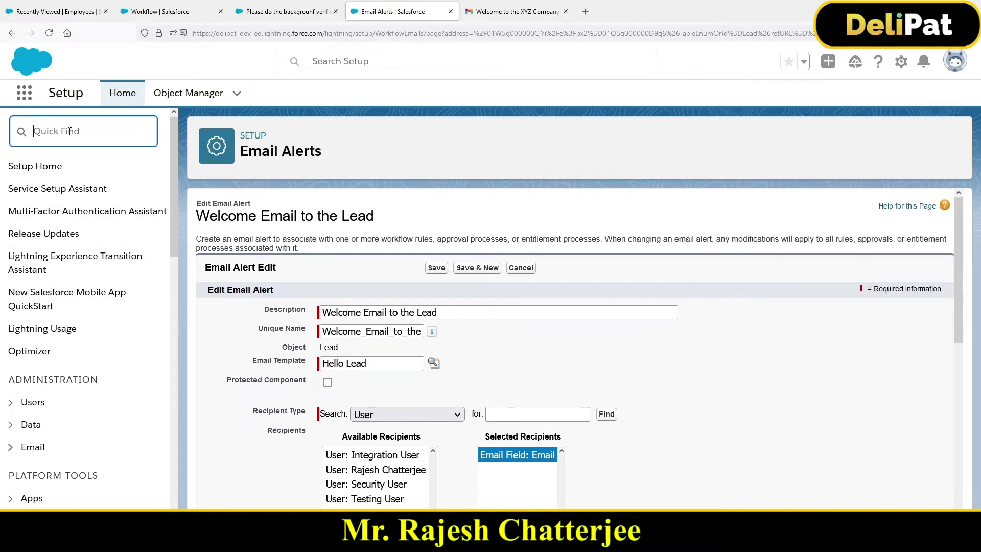
{"action": "type", "text": "class"}
{"action": "right_click", "coordinate": [97, 193]}
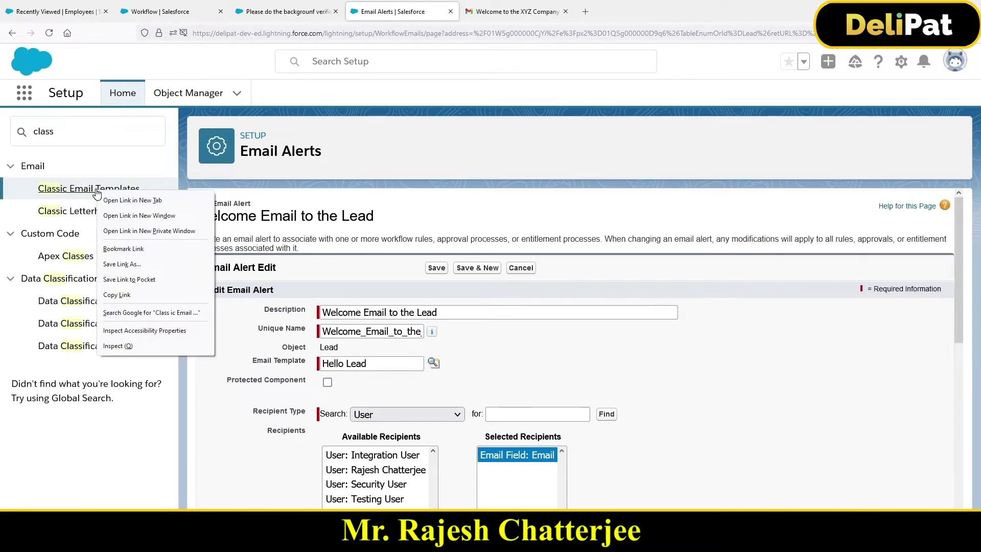
{"action": "left_click", "coordinate": [119, 198]}
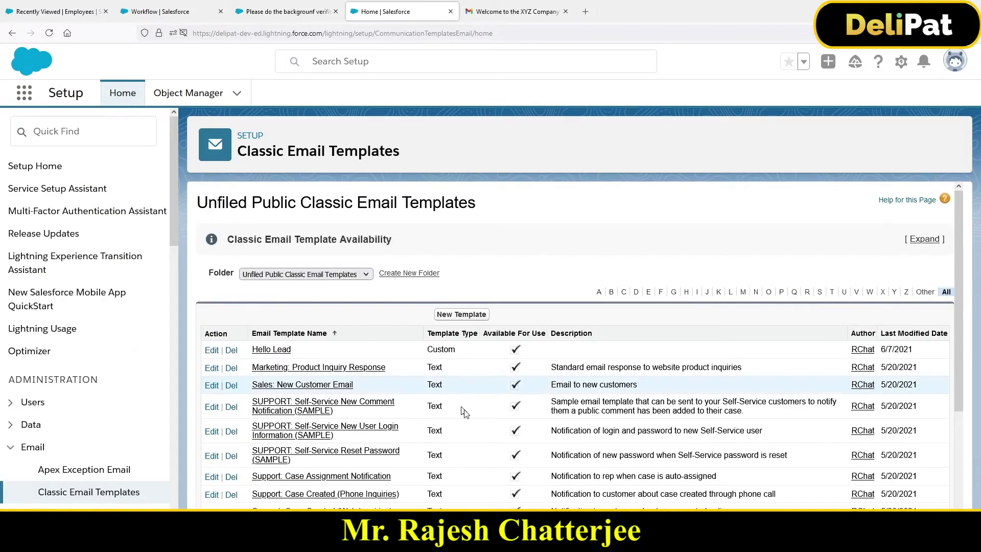
{"action": "left_click", "coordinate": [279, 353]}
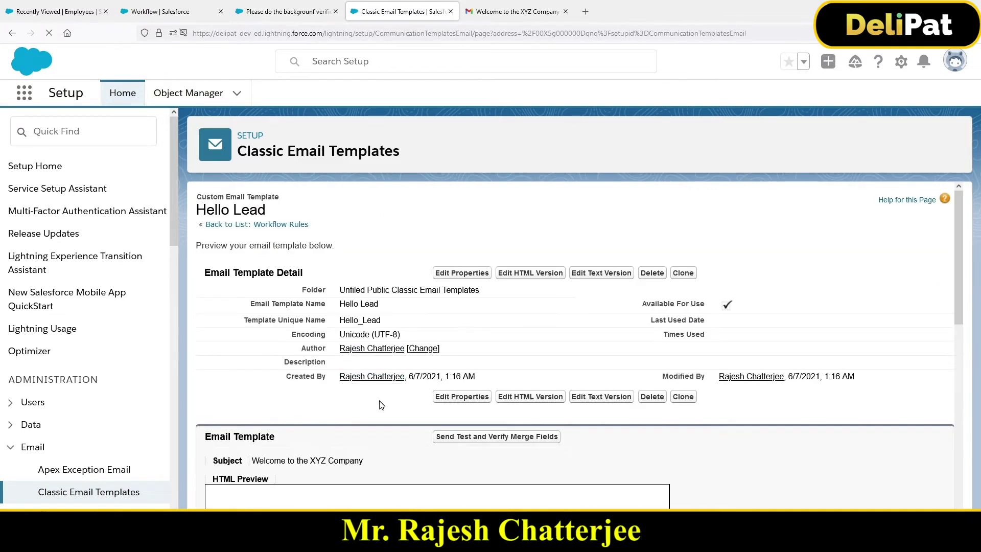
Step: Review the body text and lead merge fields in the Hello Lead template's HTML preview
{"action": "scroll", "coordinate": [380, 405], "scroll_direction": "down", "scroll_amount": 2}
{"action": "left_click_drag", "start_coordinate": [211, 421], "coordinate": [341, 448]}
{"action": "left_click", "coordinate": [416, 442]}
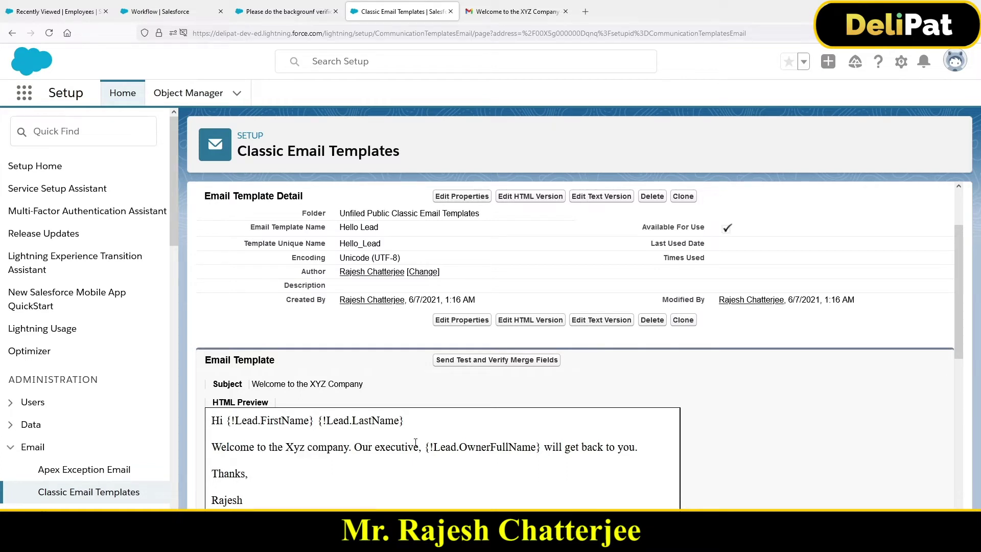
{"action": "left_click_drag", "start_coordinate": [425, 447], "coordinate": [211, 448]}
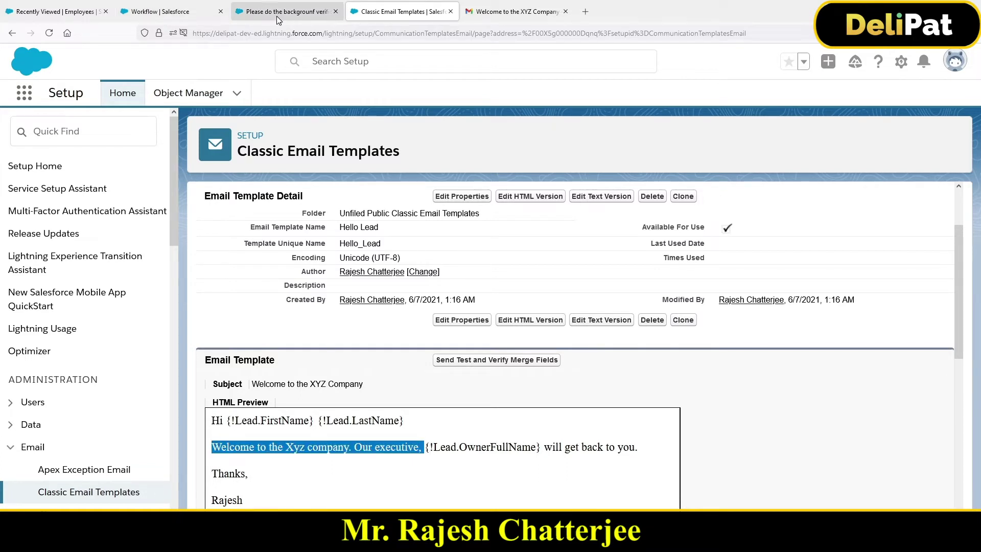
Step: Check the name on the Workflow lead record and compare it with the welcome email's subject and body in Gmail
{"action": "left_click", "coordinate": [174, 20]}
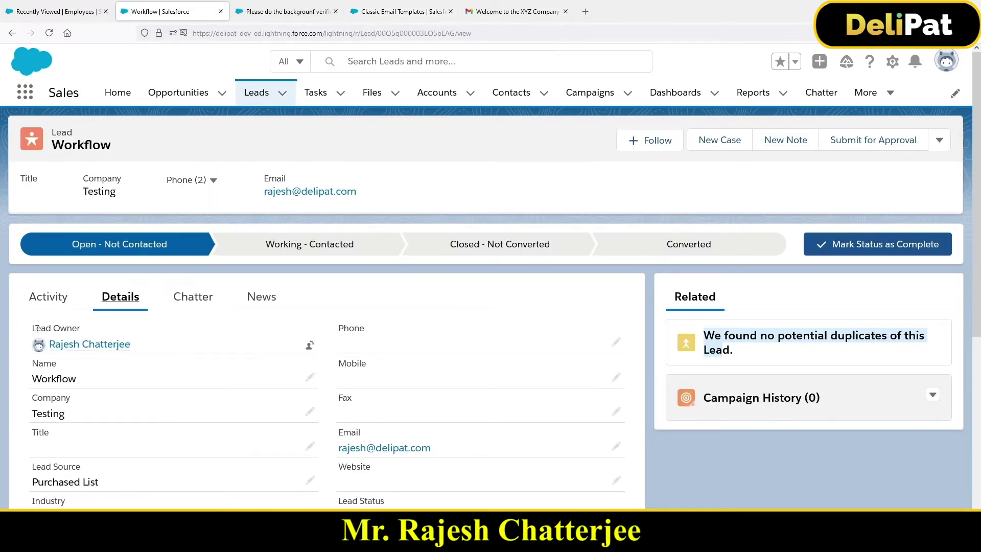
{"action": "left_click_drag", "start_coordinate": [33, 379], "coordinate": [77, 383]}
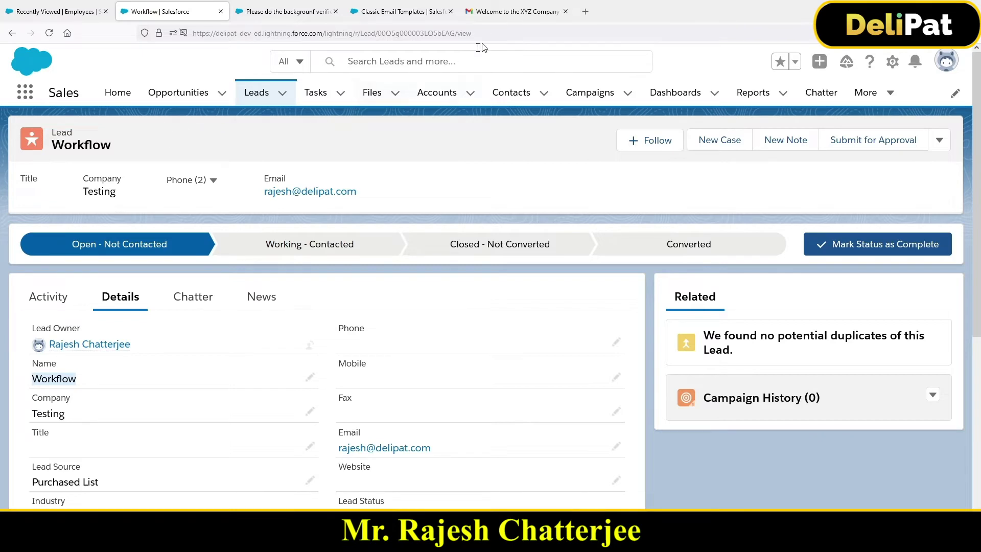
{"action": "left_click", "coordinate": [501, 14]}
{"action": "left_click_drag", "start_coordinate": [177, 118], "coordinate": [298, 117]}
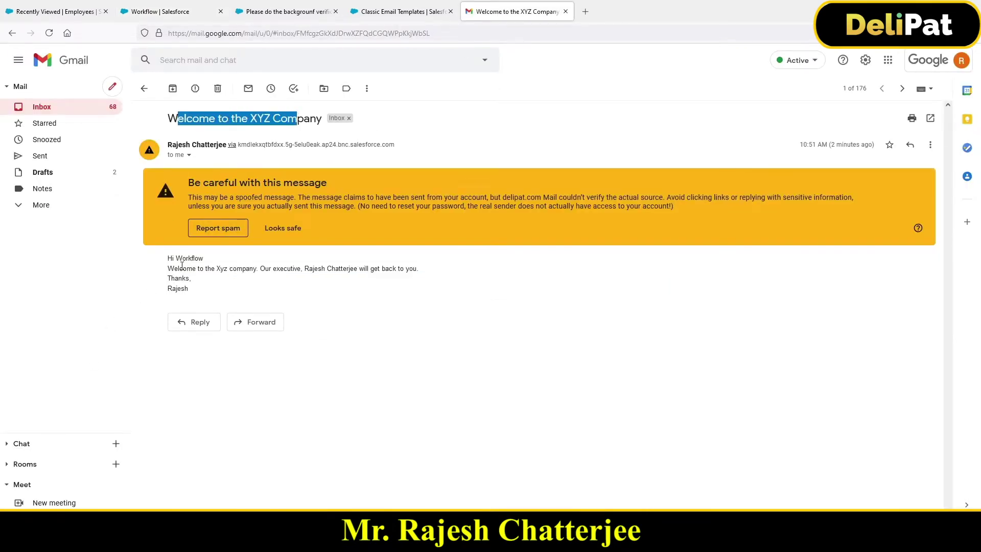
{"action": "left_click_drag", "start_coordinate": [169, 264], "coordinate": [316, 269]}
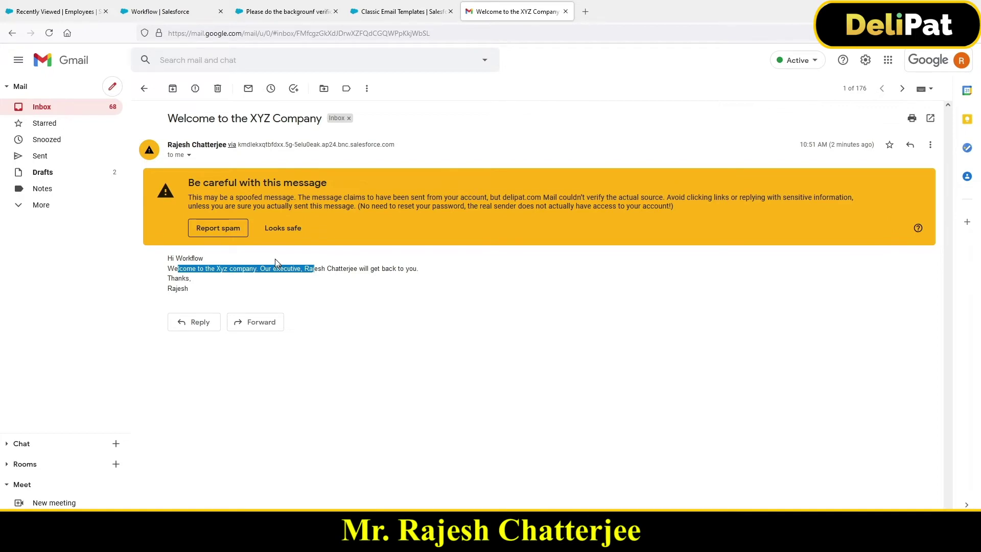
Step: Open the Workflow lead for editing and save it again without changing any field
{"action": "left_click", "coordinate": [180, 11]}
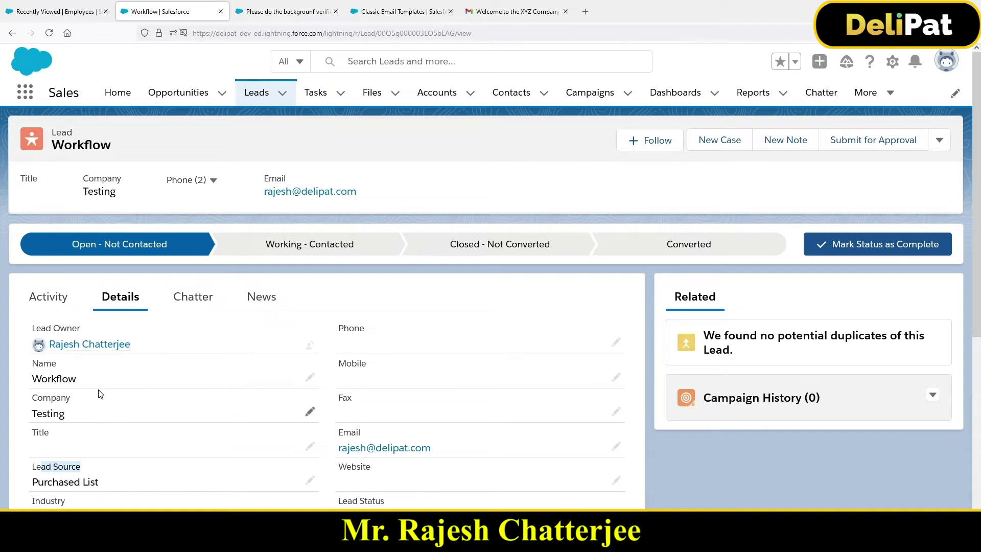
{"action": "left_click", "coordinate": [940, 140]}
{"action": "left_click", "coordinate": [870, 264]}
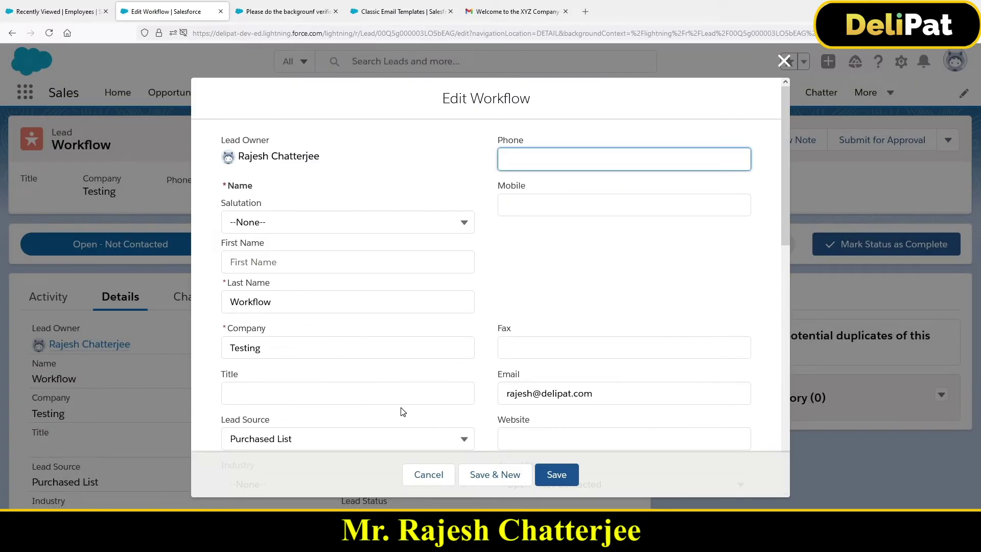
{"action": "left_click", "coordinate": [558, 477]}
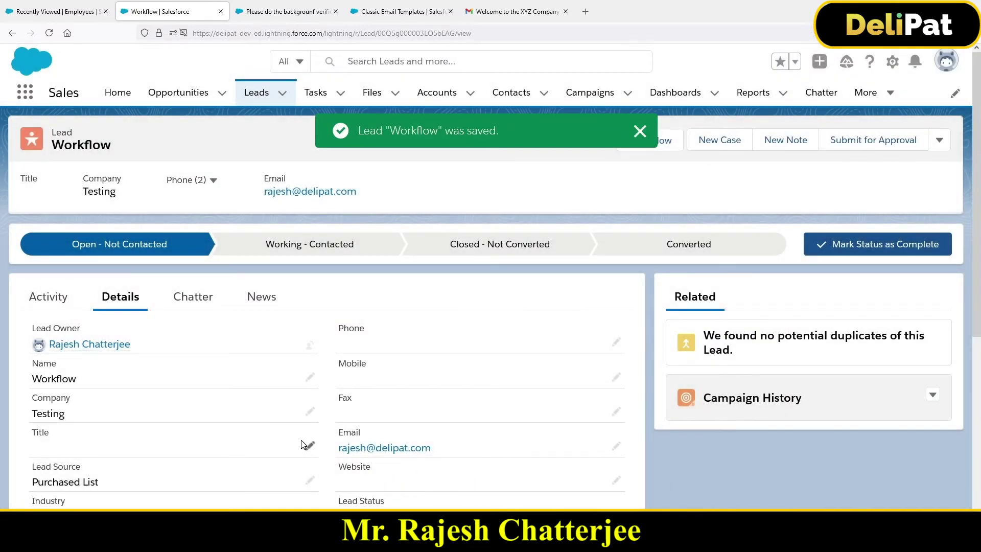
Step: Check the Workflow lead's upcoming activities for background verification tasks and open the newest welcome email in Gmail
{"action": "left_click", "coordinate": [22, 292]}
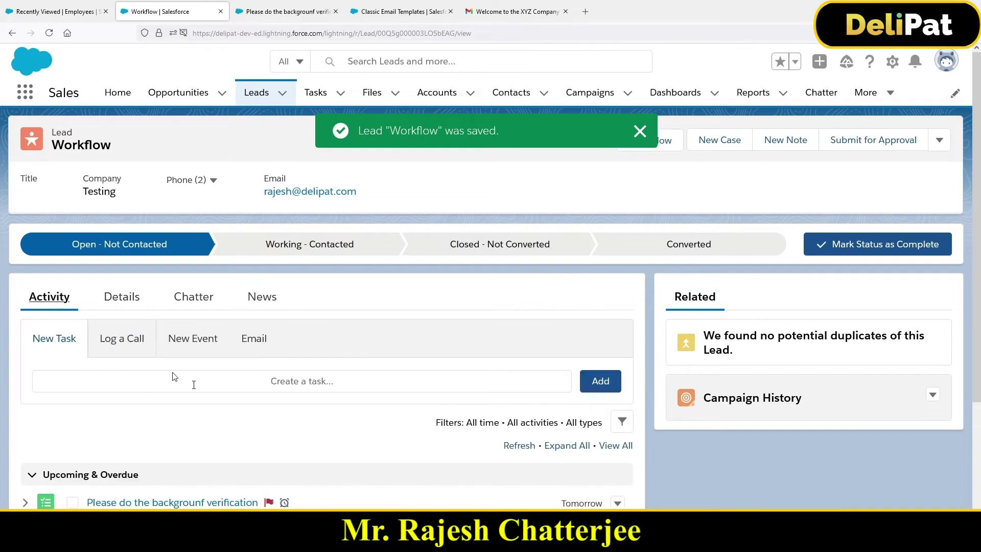
{"action": "scroll", "coordinate": [254, 440], "scroll_direction": "down", "scroll_amount": 2}
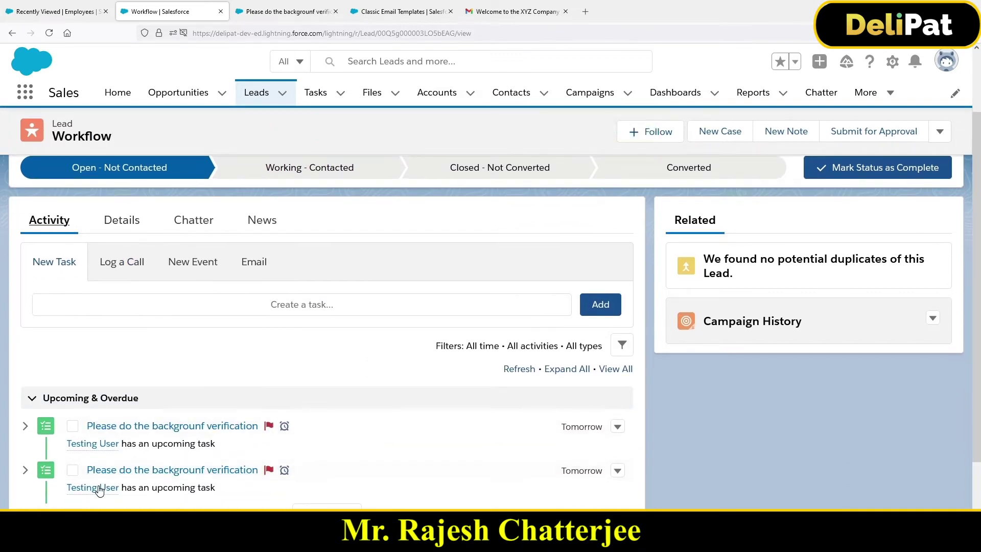
{"action": "mouse_move", "coordinate": [93, 488]}
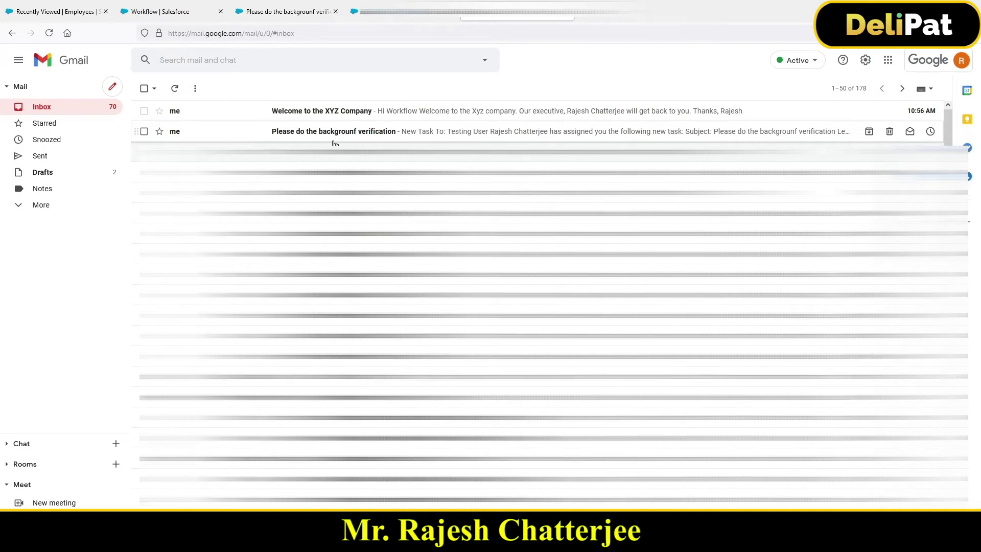
{"action": "left_click", "coordinate": [308, 114]}
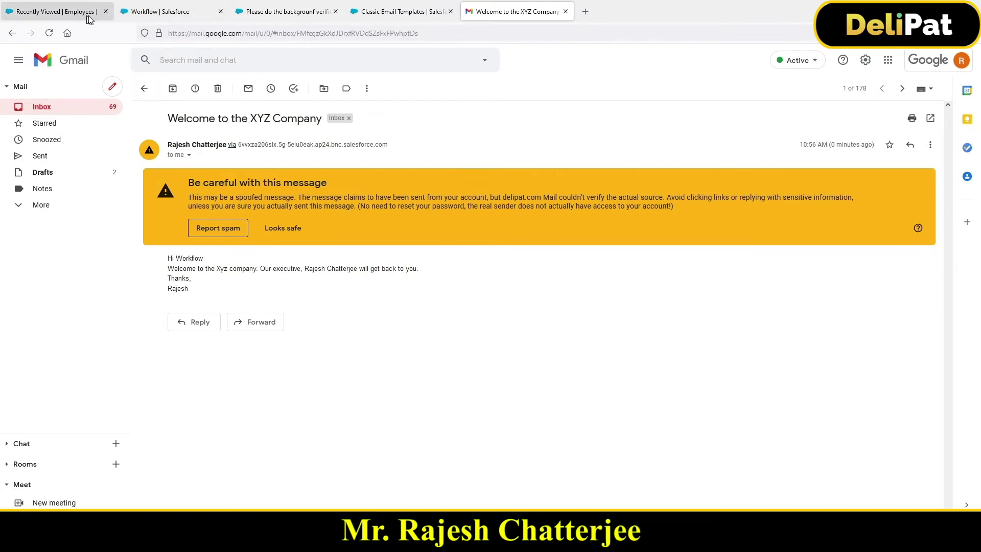
Step: Open the Workflow lead for editing again and check its City field
{"action": "left_click", "coordinate": [165, 16]}
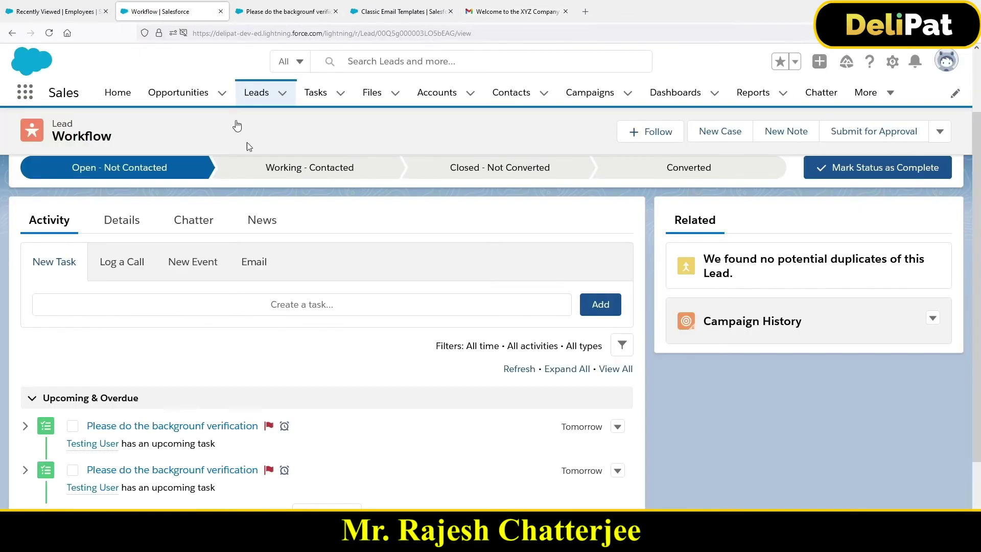
{"action": "left_click", "coordinate": [940, 131]}
{"action": "left_click", "coordinate": [875, 254]}
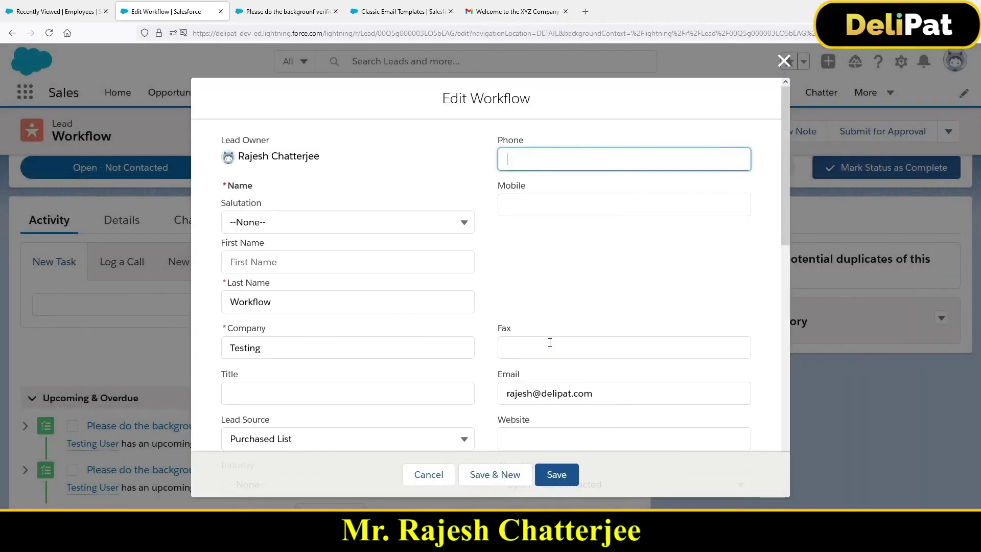
{"action": "scroll", "coordinate": [388, 399], "scroll_direction": "down", "scroll_amount": 6}
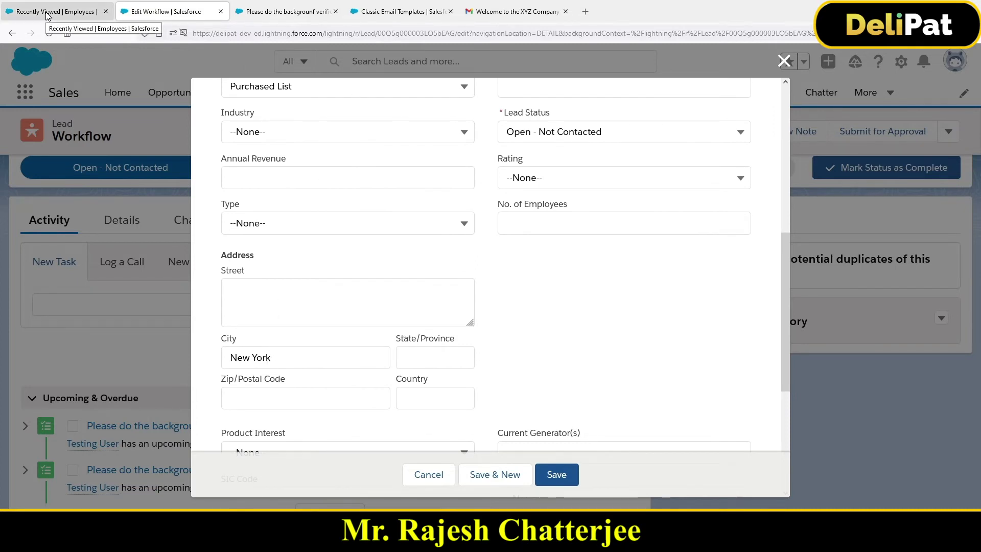
Step: Find Workflow Rules in Setup and open the Lead Automations rule for editing
{"action": "left_click", "coordinate": [322, 12]}
{"action": "left_click", "coordinate": [401, 12]}
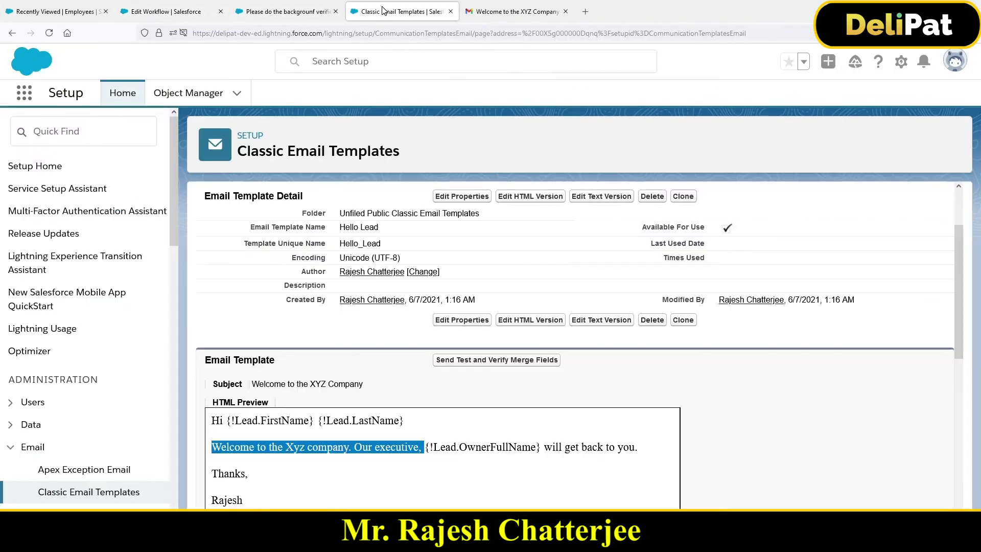
{"action": "left_click", "coordinate": [55, 132]}
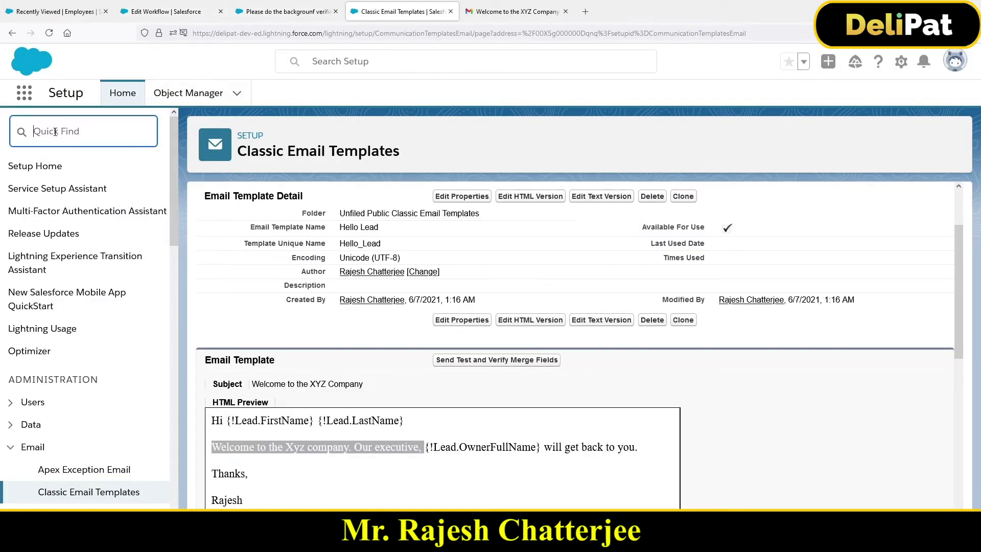
{"action": "type", "text": "workf"}
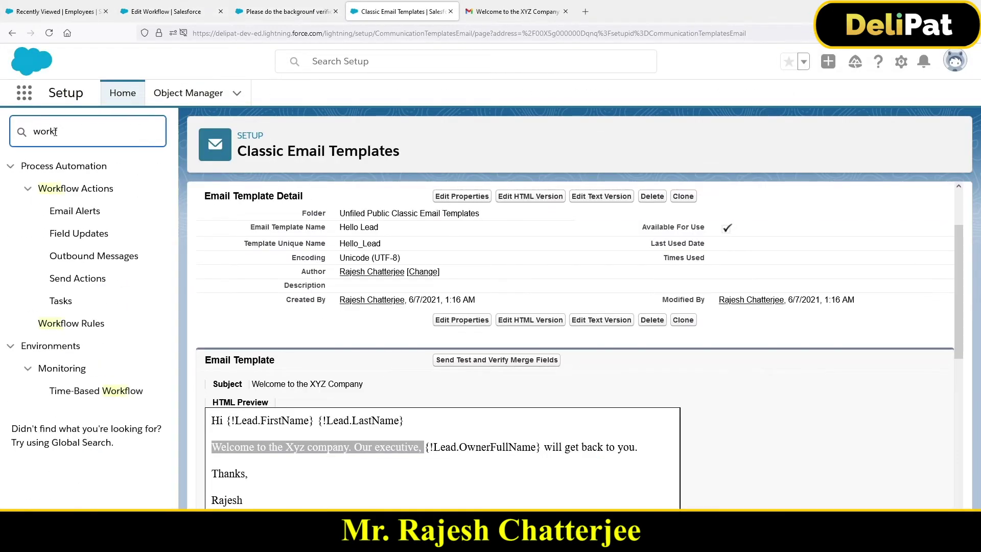
{"action": "left_click", "coordinate": [76, 324]}
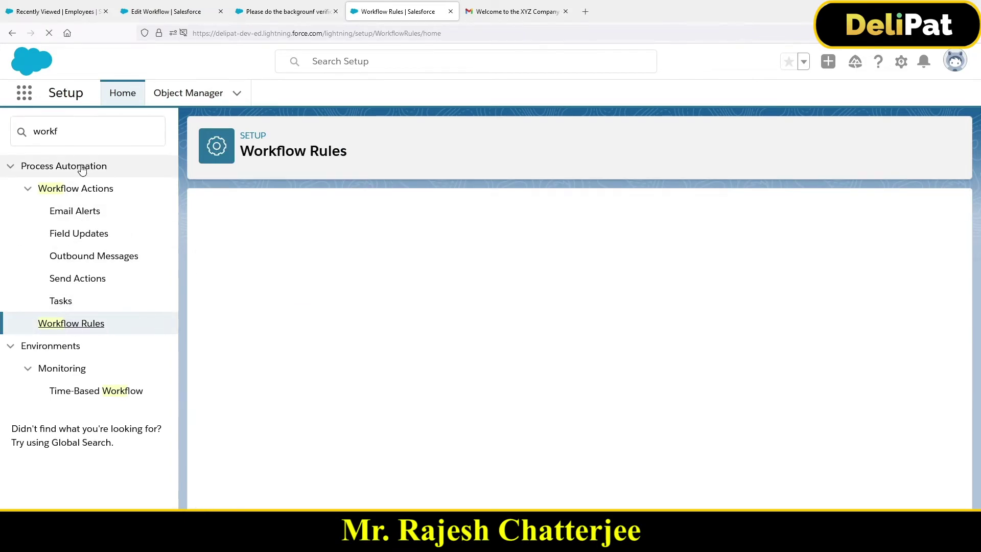
{"action": "left_click", "coordinate": [102, 325]}
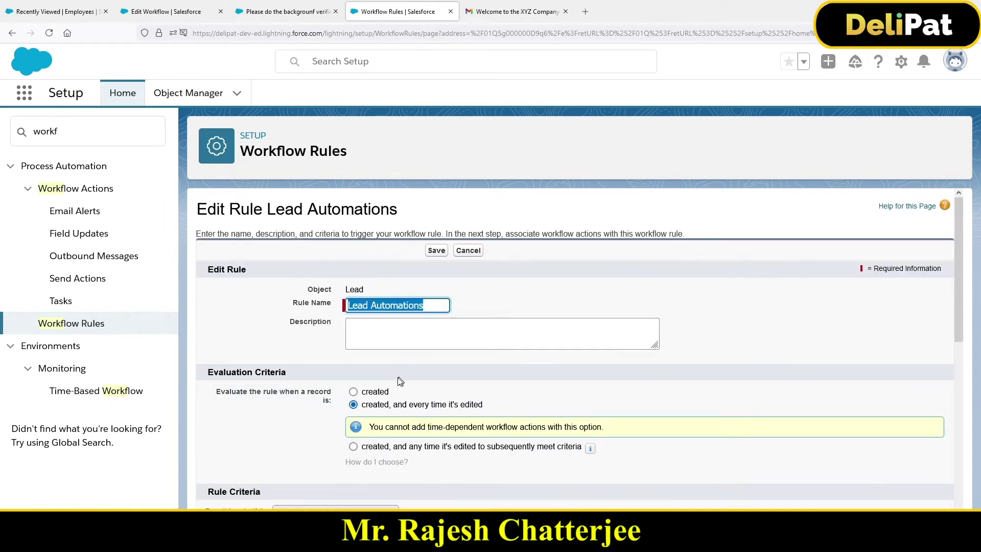
Step: Review the Lead Automations rule's evaluation criteria and its condition on the lead's city
{"action": "left_click_drag", "start_coordinate": [361, 405], "coordinate": [483, 406]}
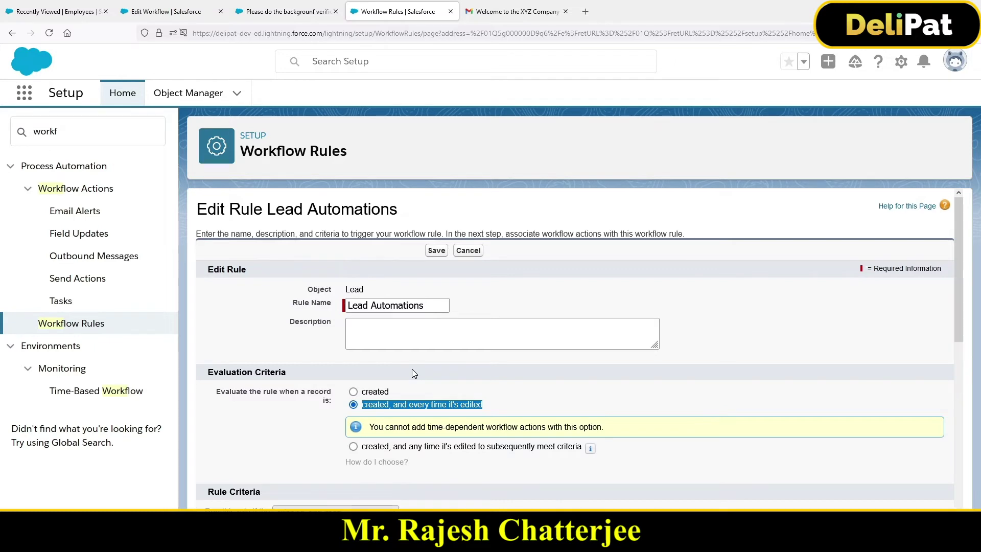
{"action": "scroll", "coordinate": [409, 450], "scroll_direction": "down", "scroll_amount": 5}
{"action": "scroll", "coordinate": [440, 361], "scroll_direction": "up", "scroll_amount": 5}
{"action": "scroll", "coordinate": [441, 368], "scroll_direction": "down", "scroll_amount": 2}
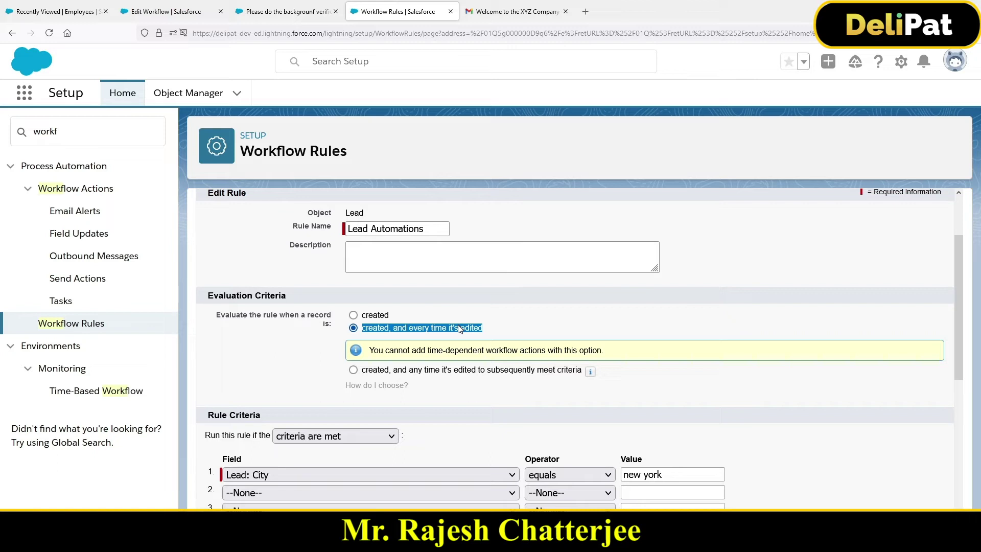
Step: Set the rule's evaluation criteria to "created, and any time it's edited to subsequently meet criteria"
{"action": "left_click", "coordinate": [377, 315]}
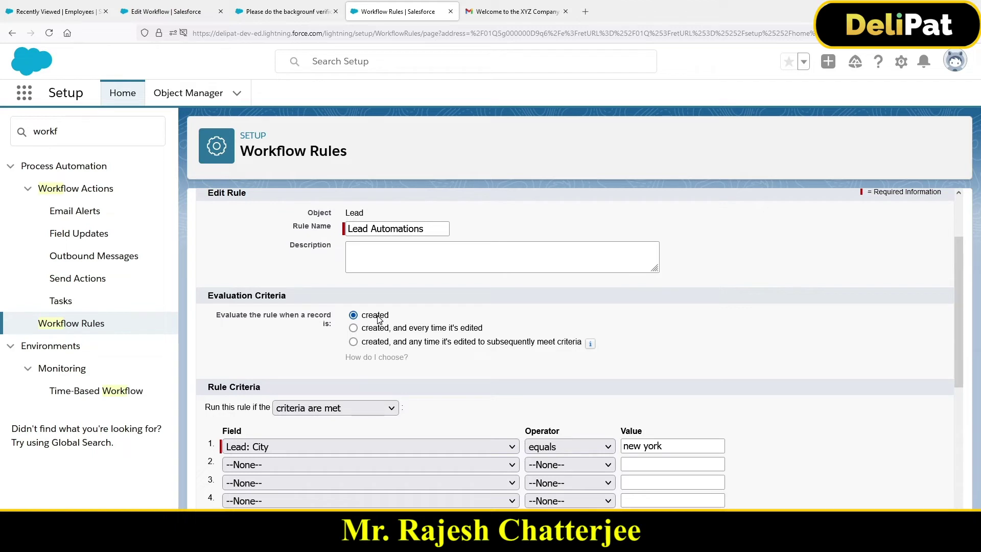
{"action": "left_click", "coordinate": [354, 343]}
{"action": "left_click_drag", "start_coordinate": [373, 346], "coordinate": [590, 346]}
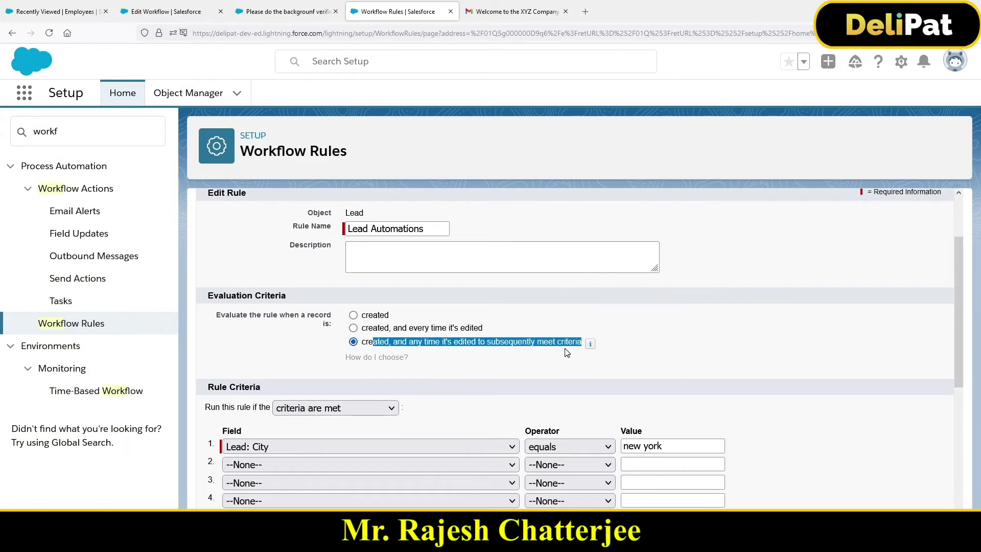
{"action": "mouse_move", "coordinate": [591, 345]}
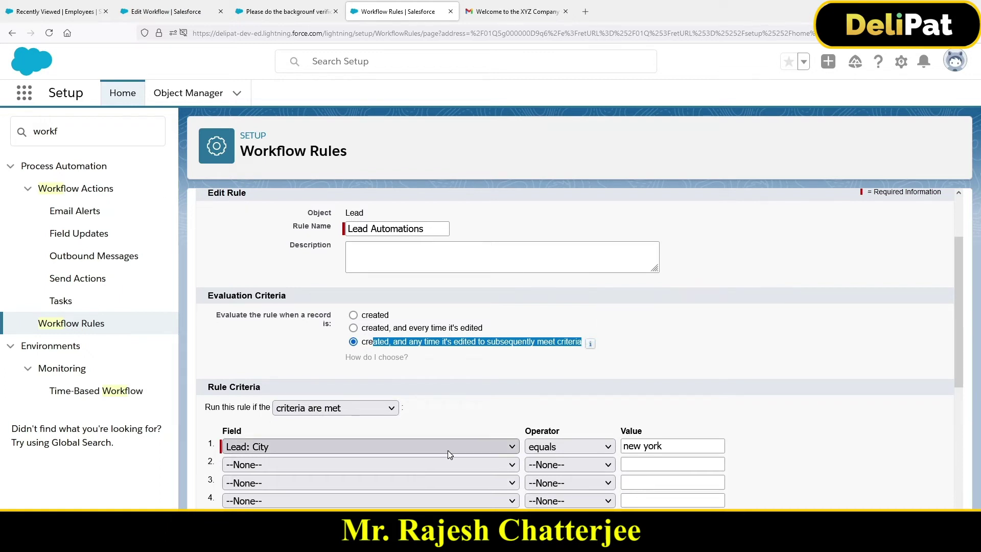
Step: Switch to Notepad and add a "City = NY" line under the evaluation criteria note, with a second City line below it
{"action": "key", "text": "alt+Tab"}
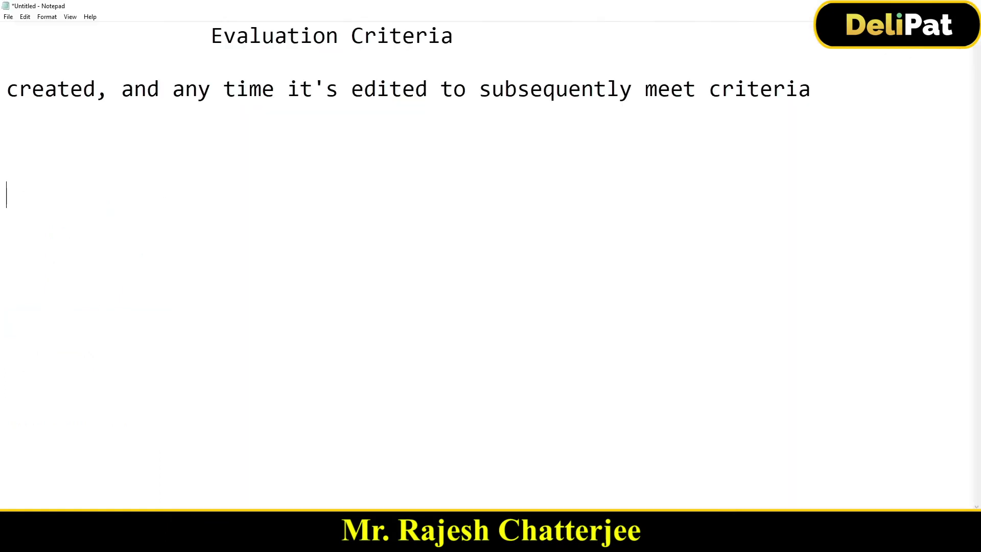
{"action": "type", "text": "City = NY"}
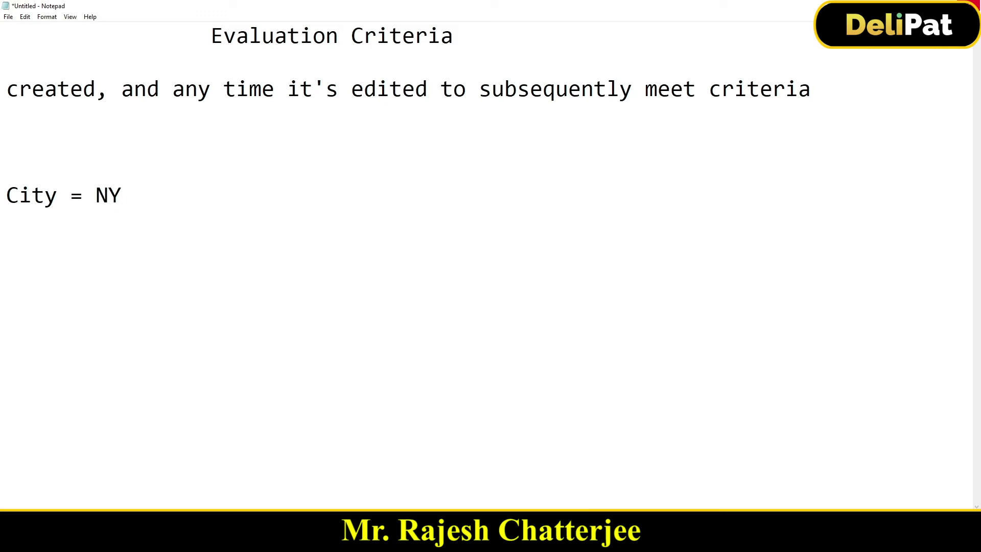
{"action": "key", "text": "Return"}
{"action": "key", "text": "Return"}
{"action": "type", "text": "City = N"}
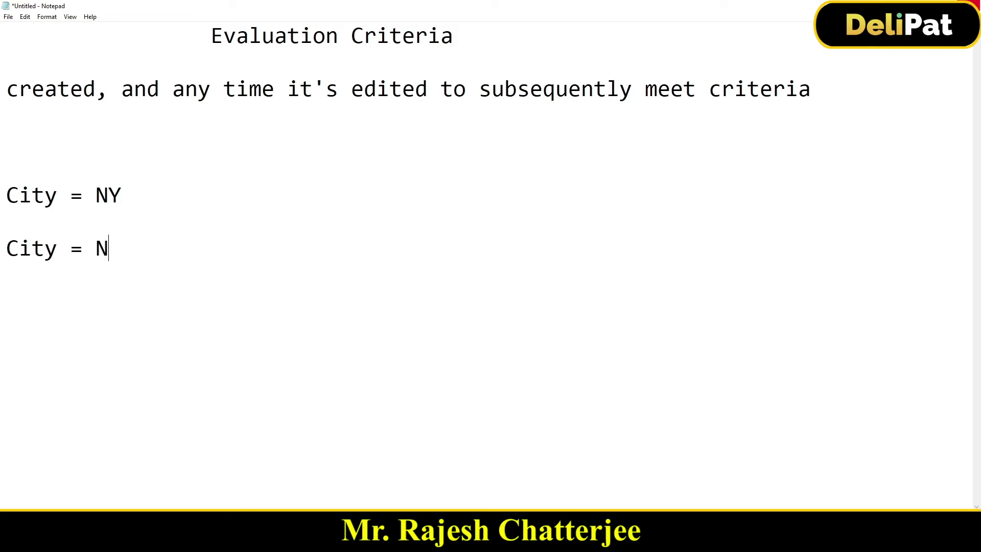